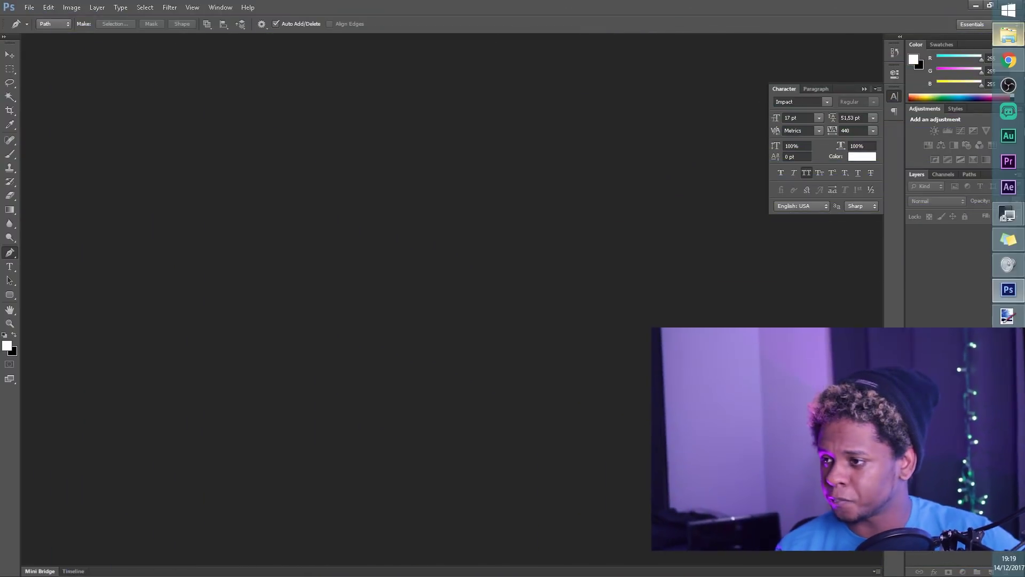
# Open the photo 20171112_224445.png from the SparkoCam pictures folder as a document in Photoshop
pyautogui.click(1008, 238)
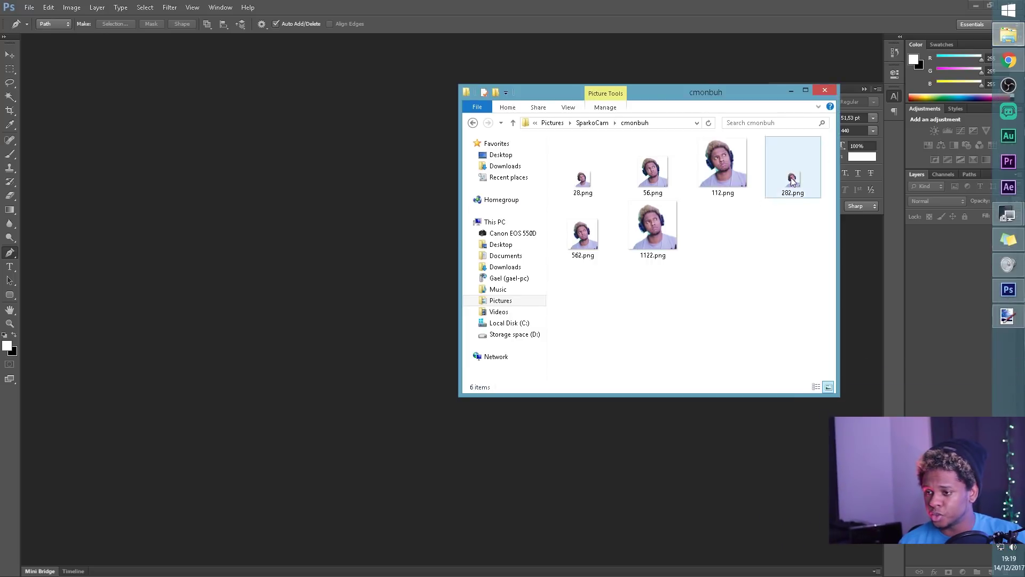
pyautogui.click(593, 122)
pyautogui.click(689, 289)
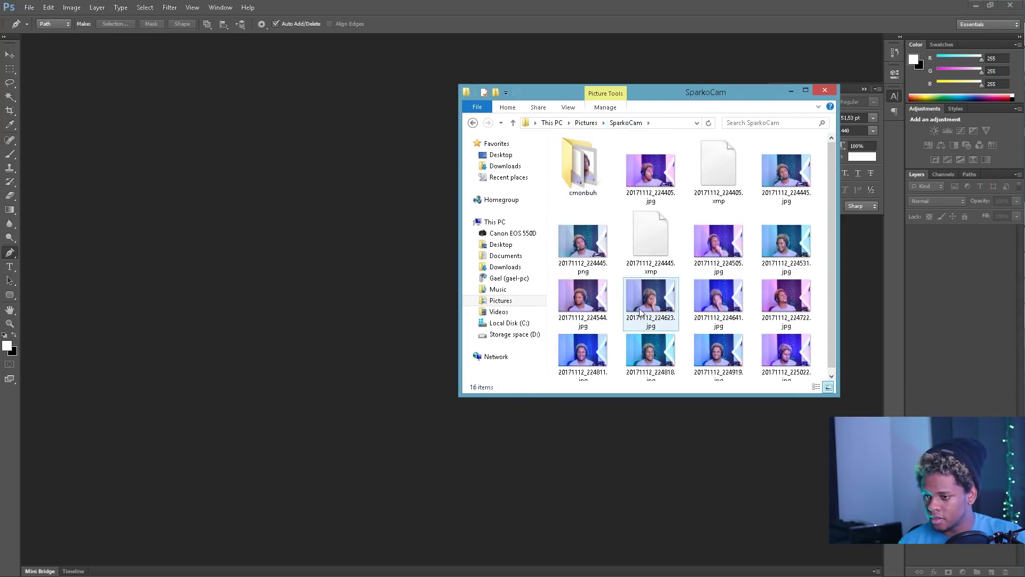
pyautogui.scroll(-1, 631, 289)
pyautogui.moveTo(597, 261); pyautogui.dragTo(319, 248)
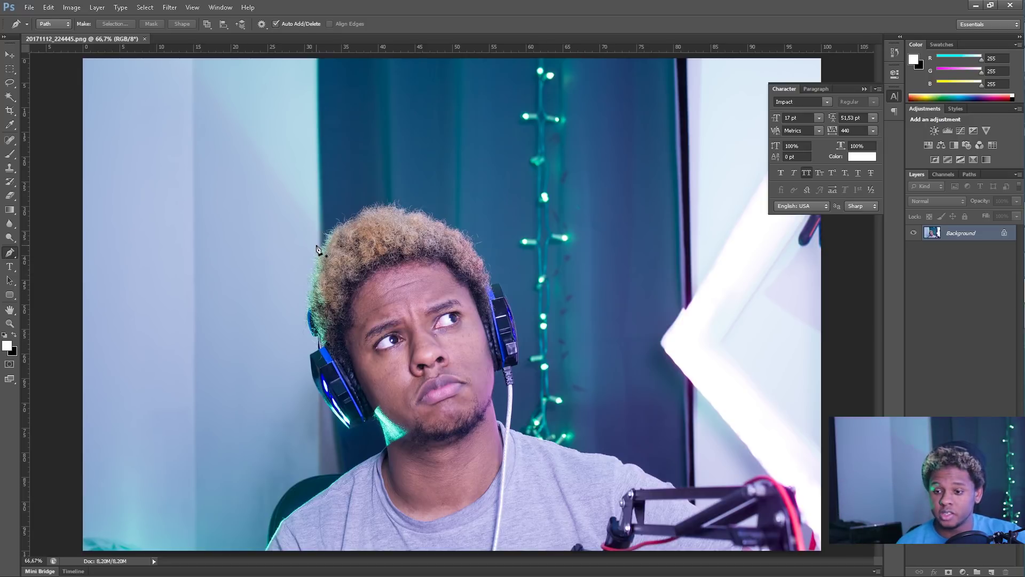
# Crop the photo to a 1 x 1 square around the head and shoulders, and convert the Background into a regular layer
pyautogui.click(10, 111)
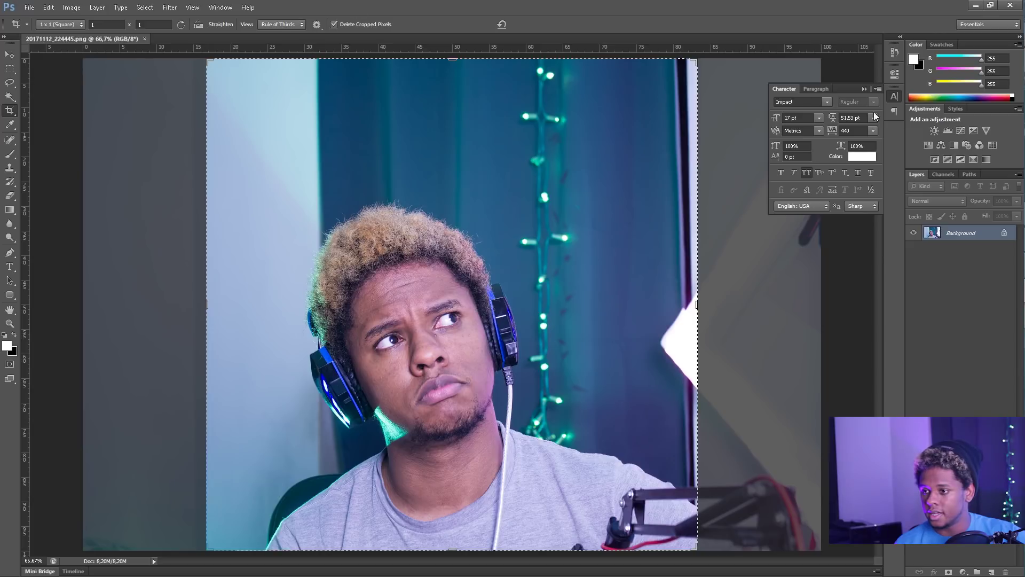
pyautogui.moveTo(696, 60); pyautogui.dragTo(663, 143)
pyautogui.moveTo(263, 117); pyautogui.dragTo(276, 126)
pyautogui.moveTo(437, 207); pyautogui.dragTo(401, 210)
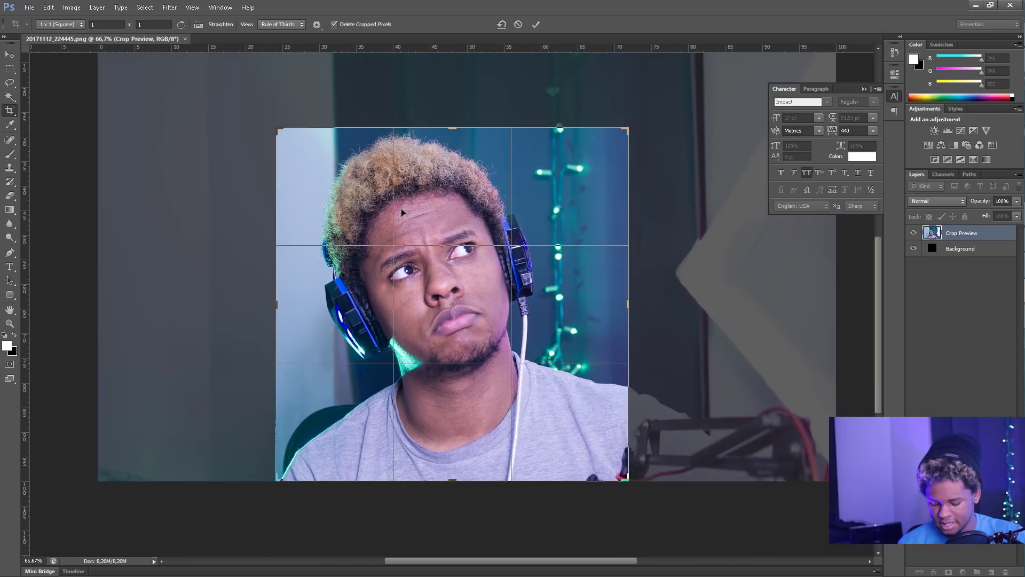
pyautogui.press('Return')
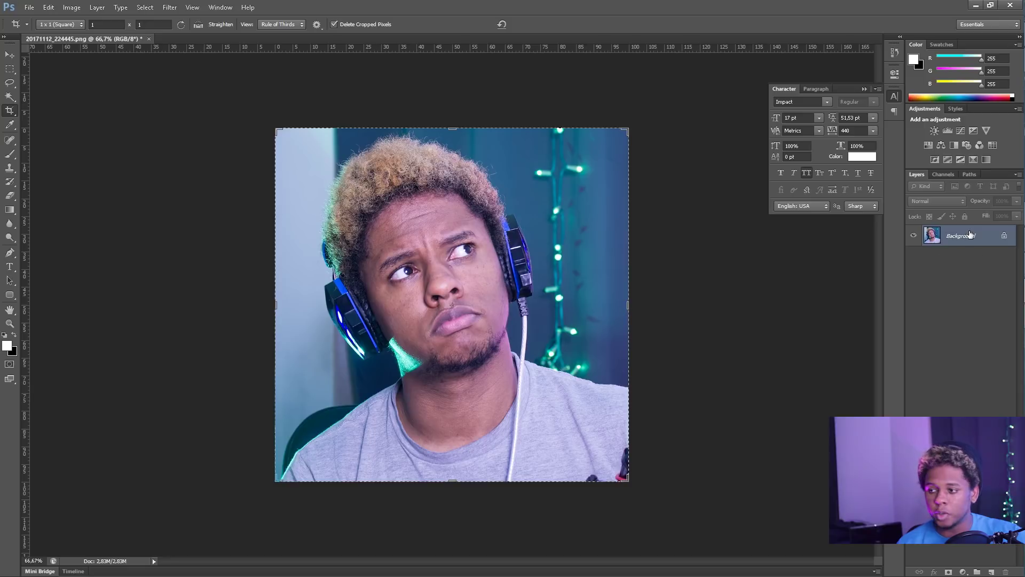
pyautogui.doubleClick(961, 243)
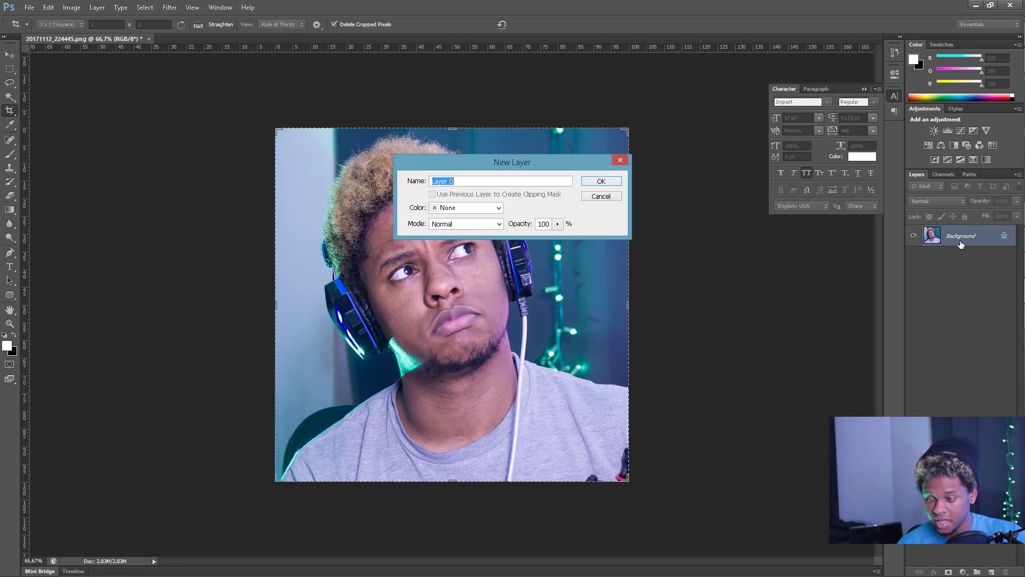
pyautogui.press('Return')
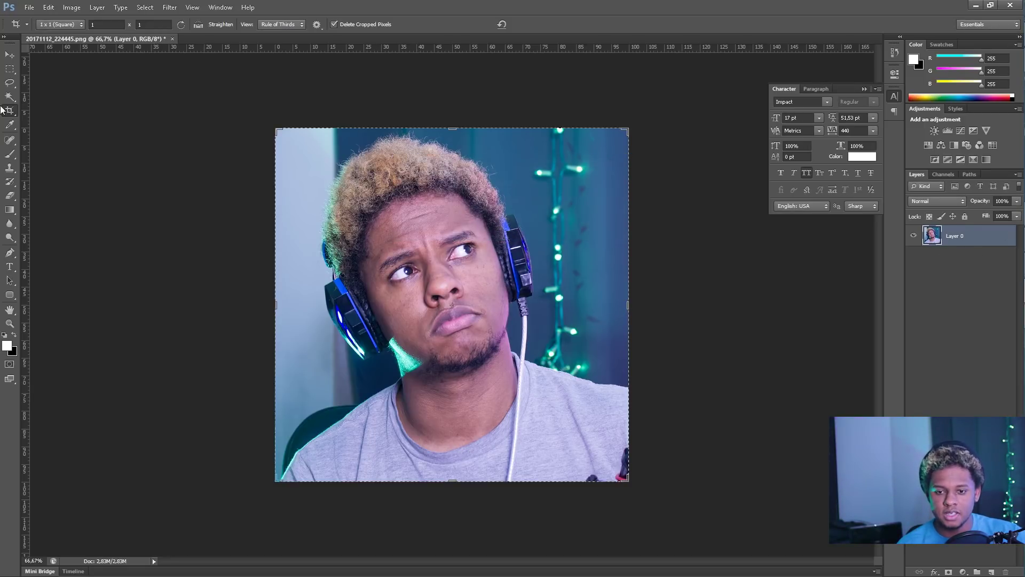
# Start a Pen tool path at the photo's lower-left corner, tracing the shoulder, neck and left headphone cup up to the hair
pyautogui.click(9, 252)
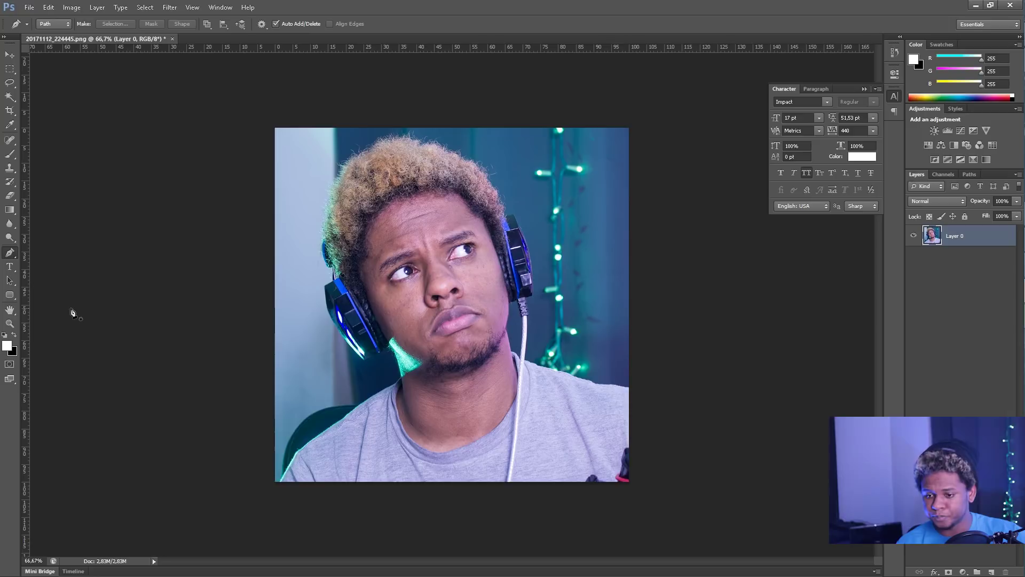
pyautogui.click(276, 485)
pyautogui.click(296, 453)
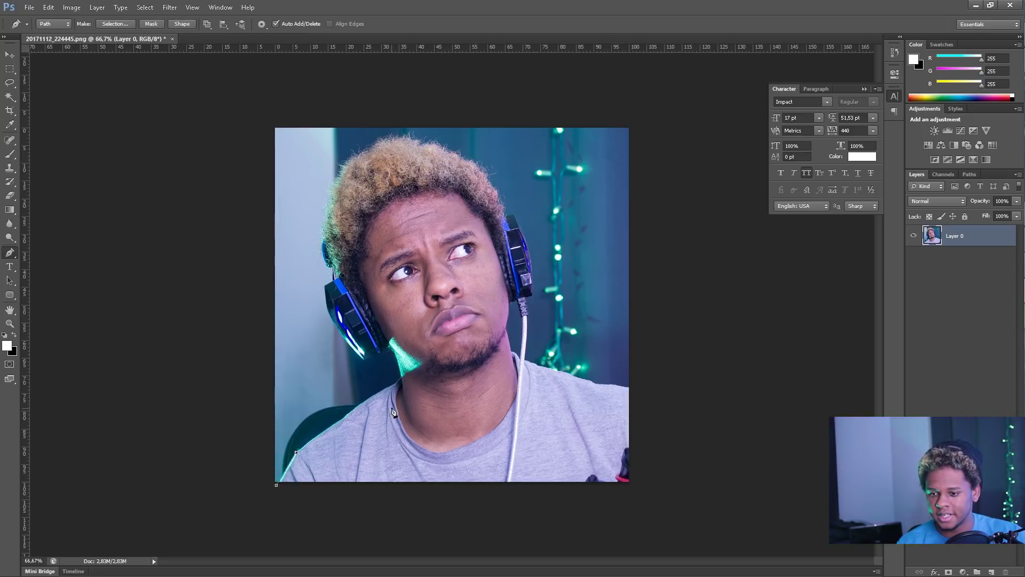
pyautogui.click(370, 399)
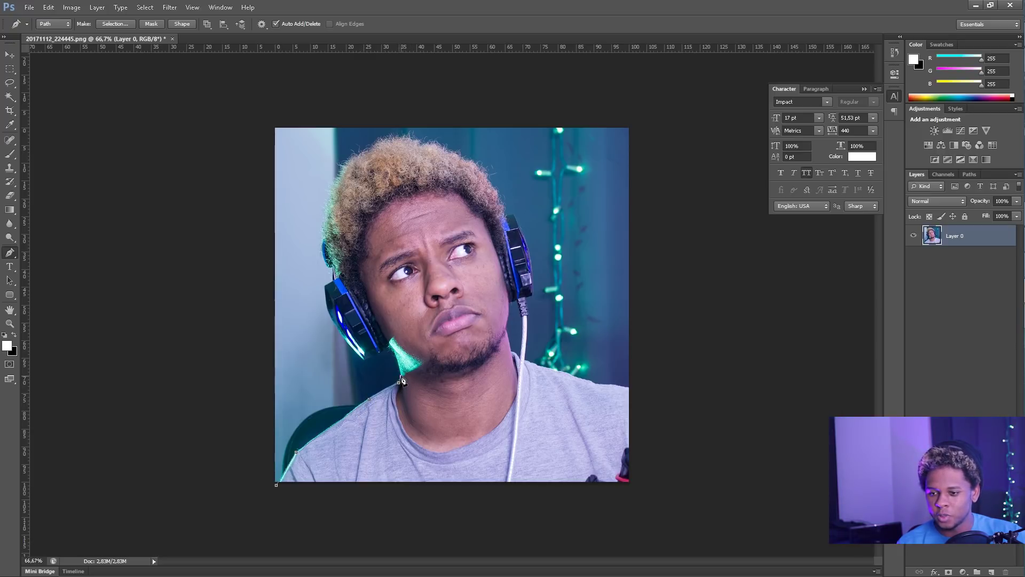
pyautogui.click(389, 346)
pyautogui.click(364, 359)
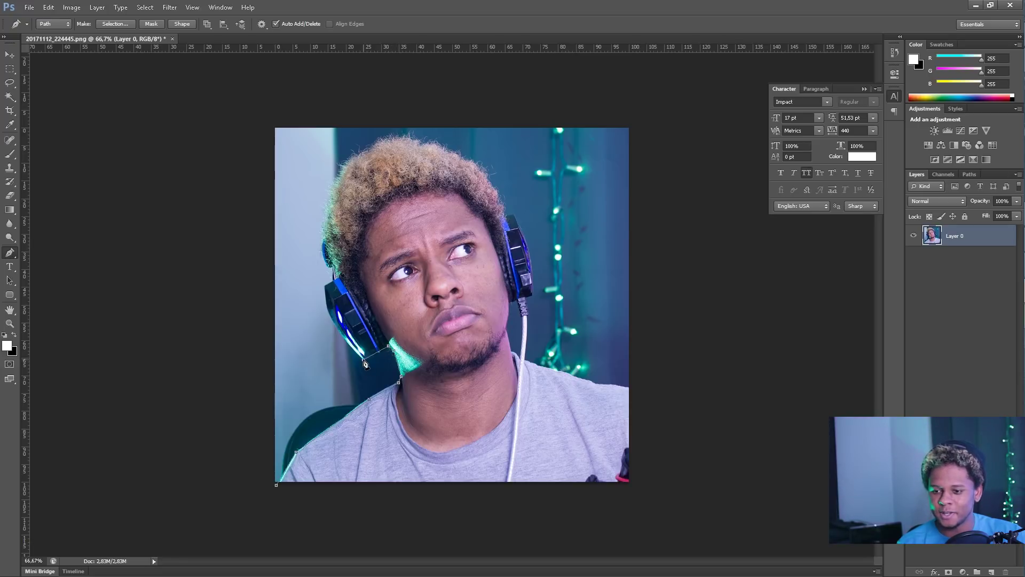
pyautogui.click(328, 311)
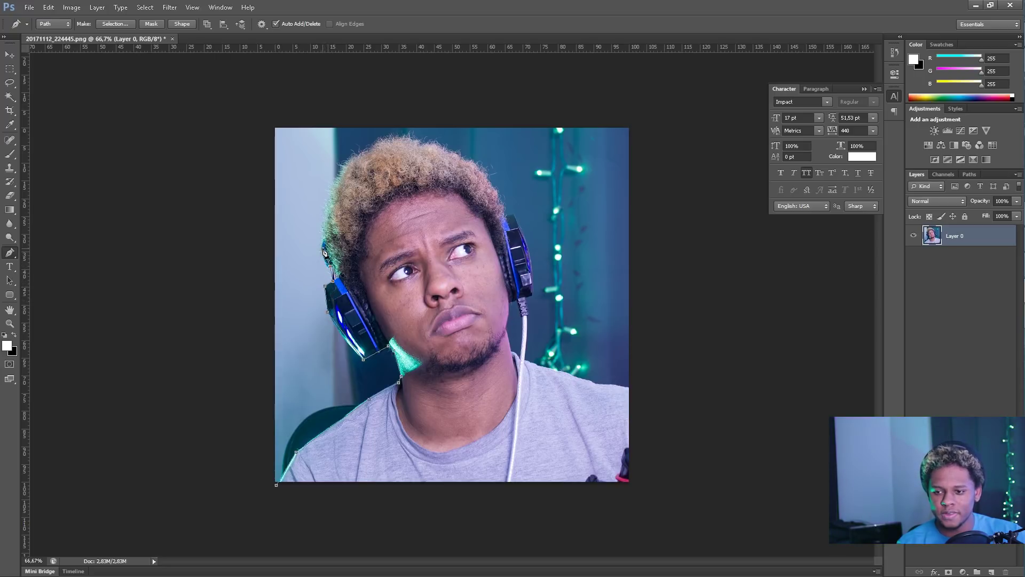
pyautogui.click(330, 194)
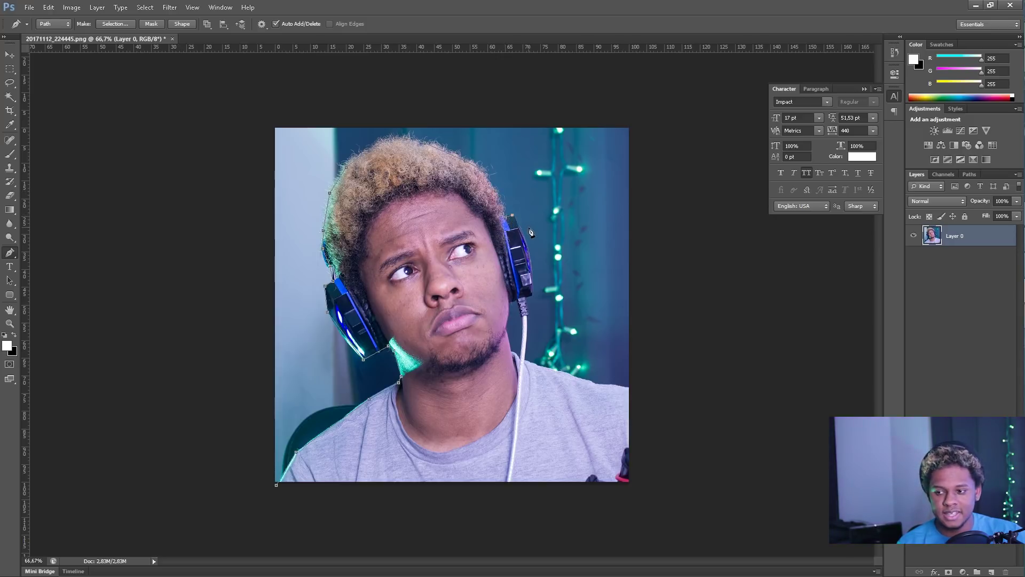
# Continue the path down the right headphone cup, neck and shoulder, and close it around the photo's lower edge at the starting point
pyautogui.click(533, 294)
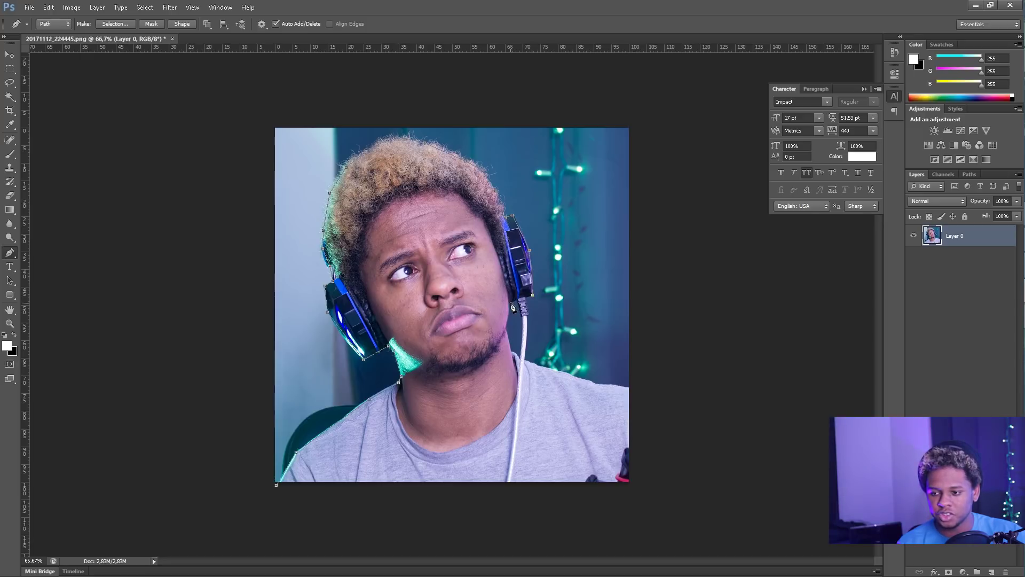
pyautogui.click(512, 356)
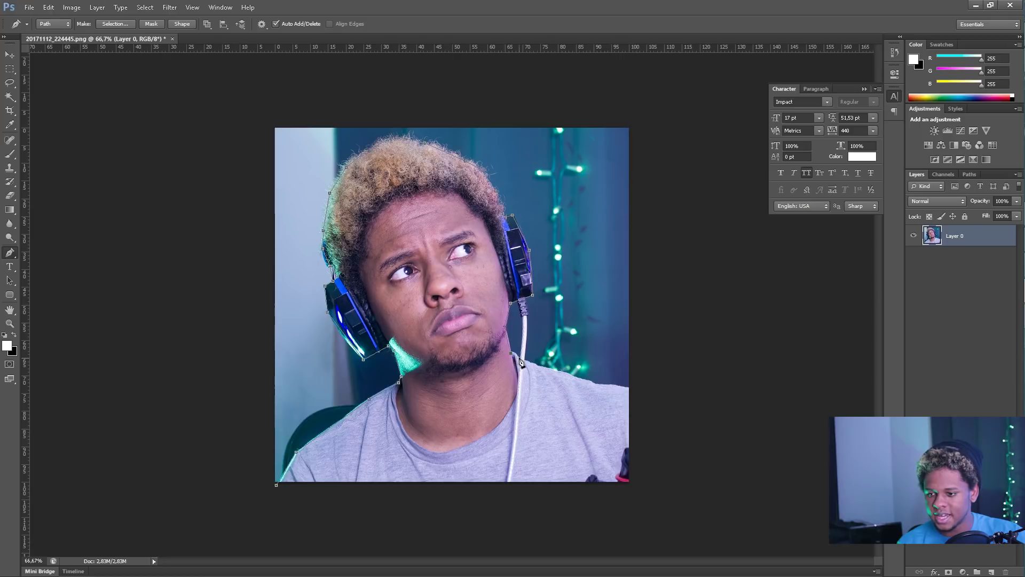
pyautogui.click(541, 367)
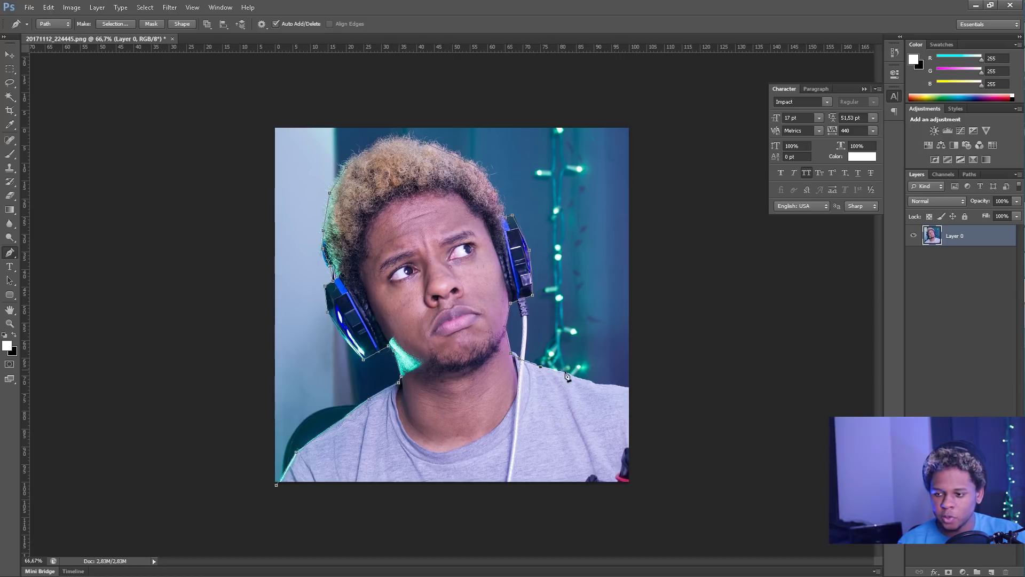
pyautogui.click(601, 384)
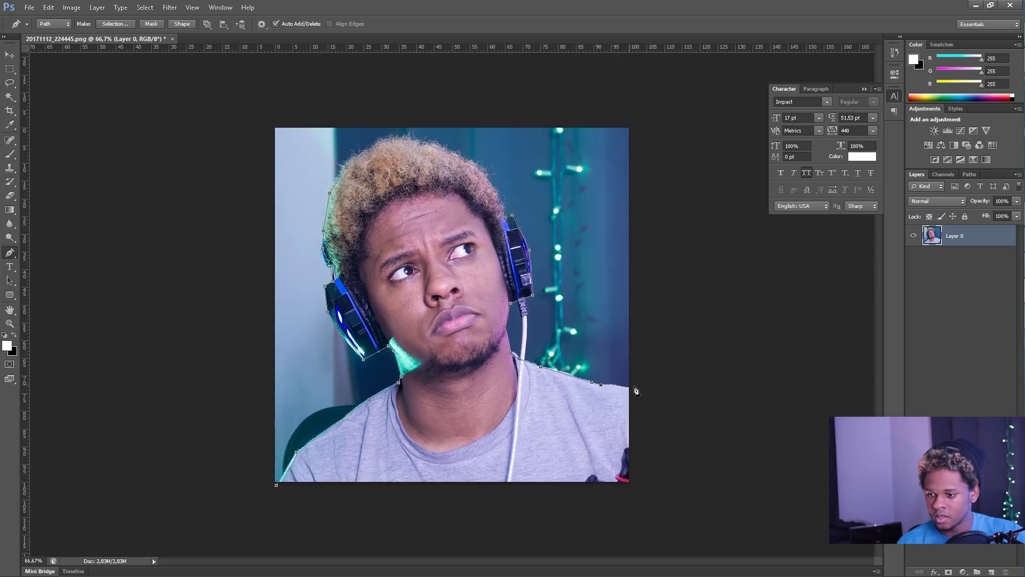
pyautogui.click(636, 499)
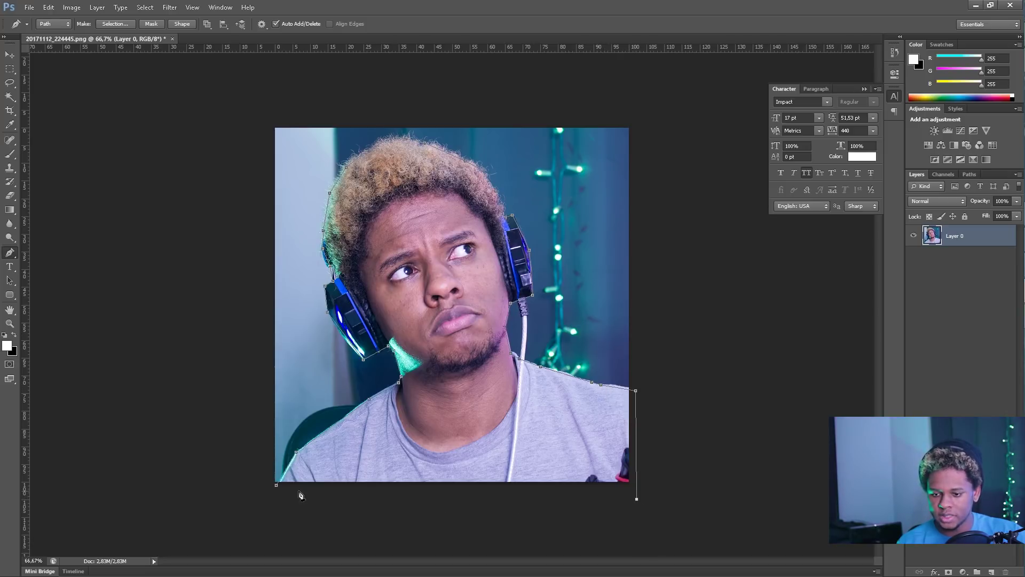
pyautogui.click(276, 485)
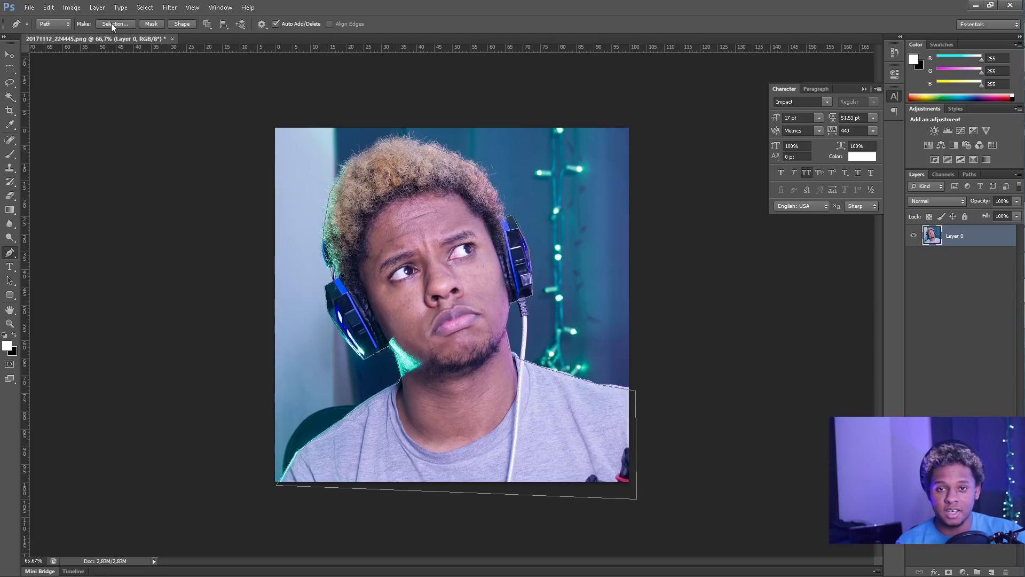
# Turn the closed path into a new selection with a feather radius of 0 pixels
pyautogui.rightClick(378, 236)
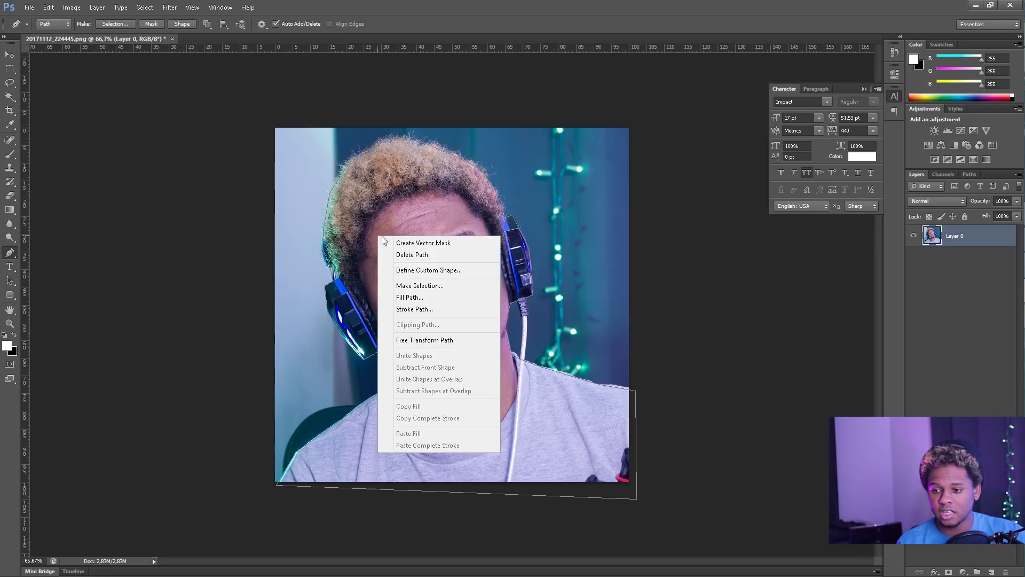
pyautogui.click(420, 286)
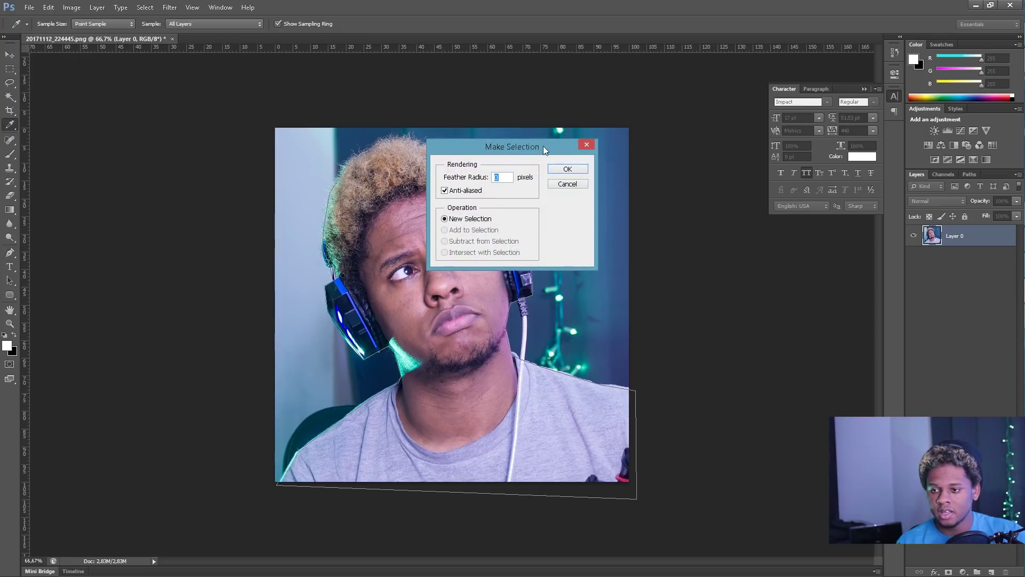
pyautogui.write('0')
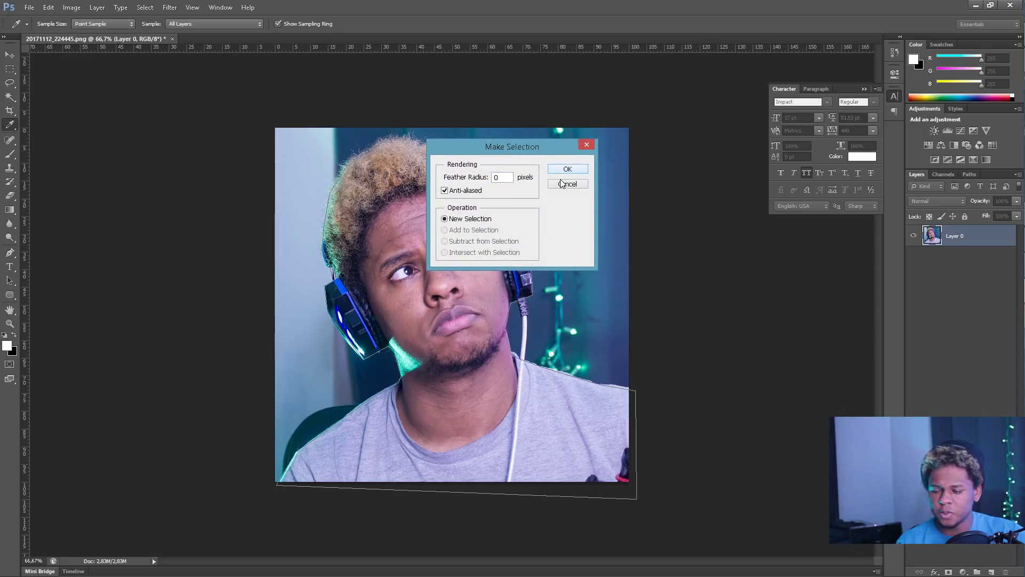
pyautogui.click(564, 169)
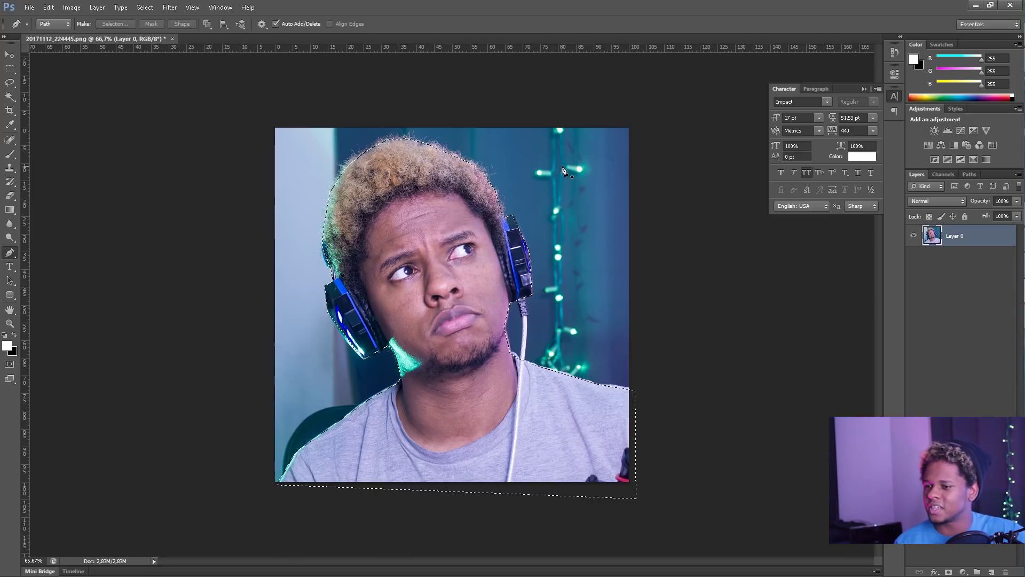
# Add a layer mask from the selection to hide the background around the person
pyautogui.moveTo(1023, 267)
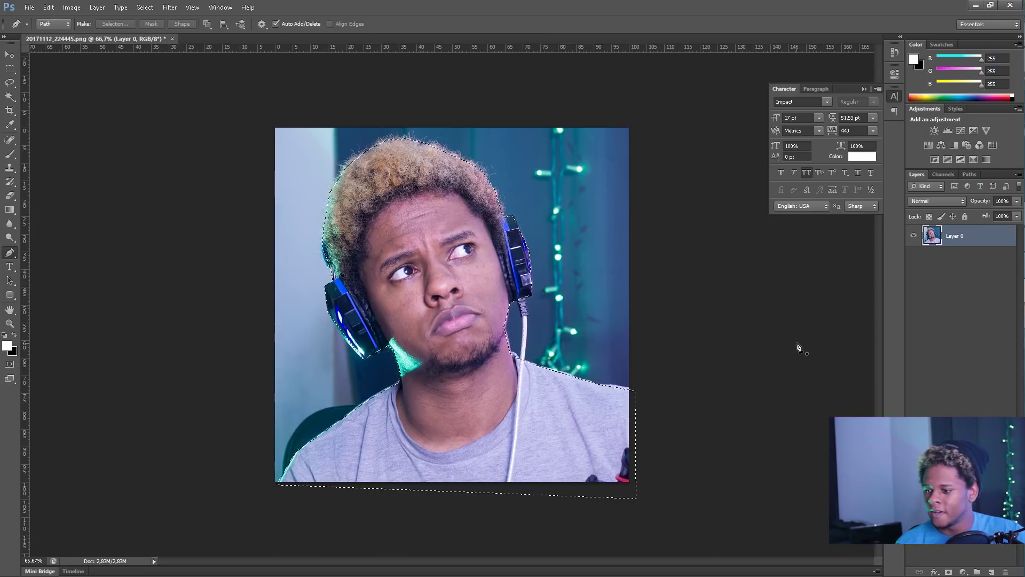
pyautogui.moveTo(1022, 410)
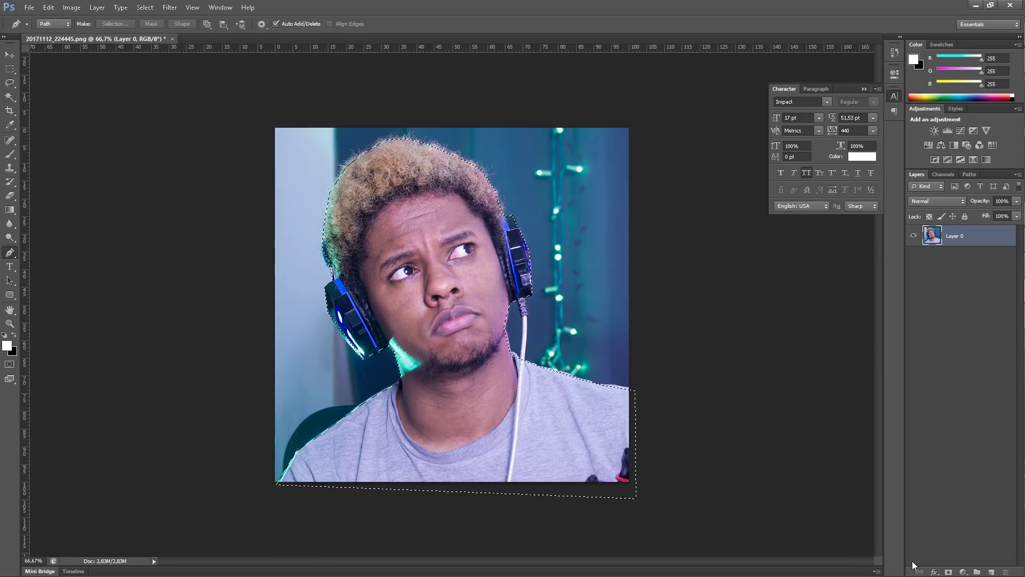
pyautogui.click(949, 572)
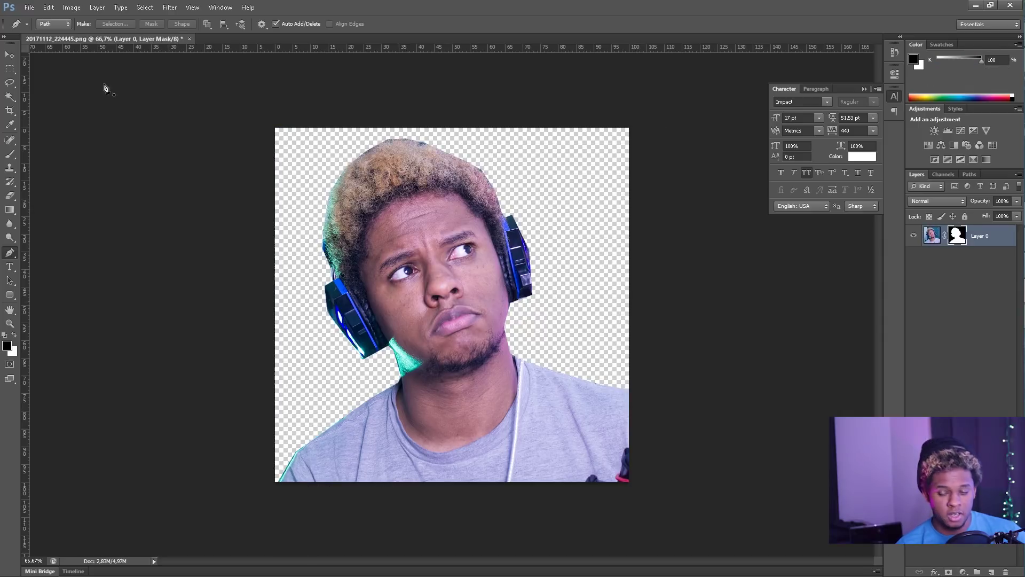
# Start a Save for Web export of the cutout and set the image width to 112 px
pyautogui.click(27, 8)
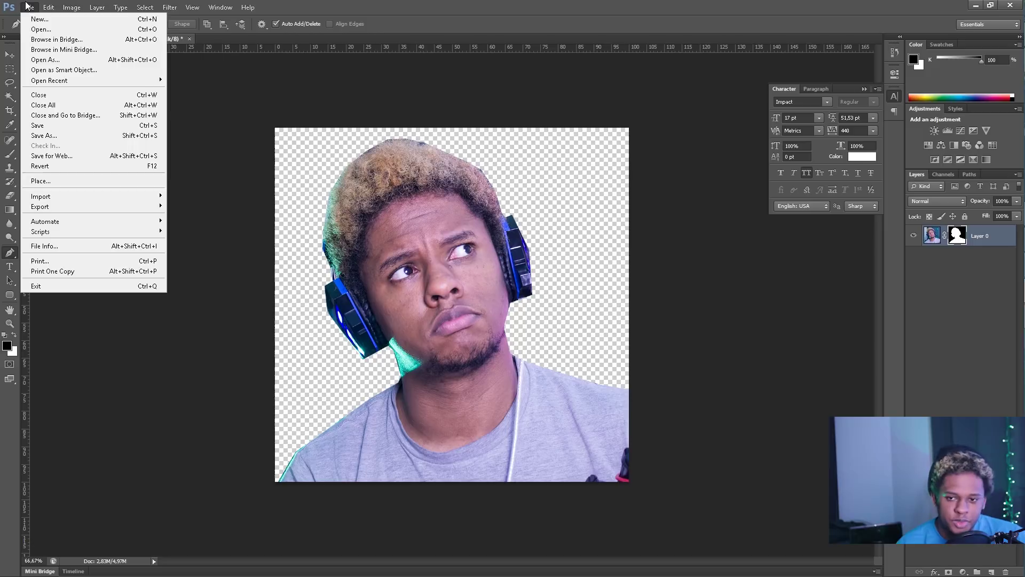
pyautogui.click(64, 156)
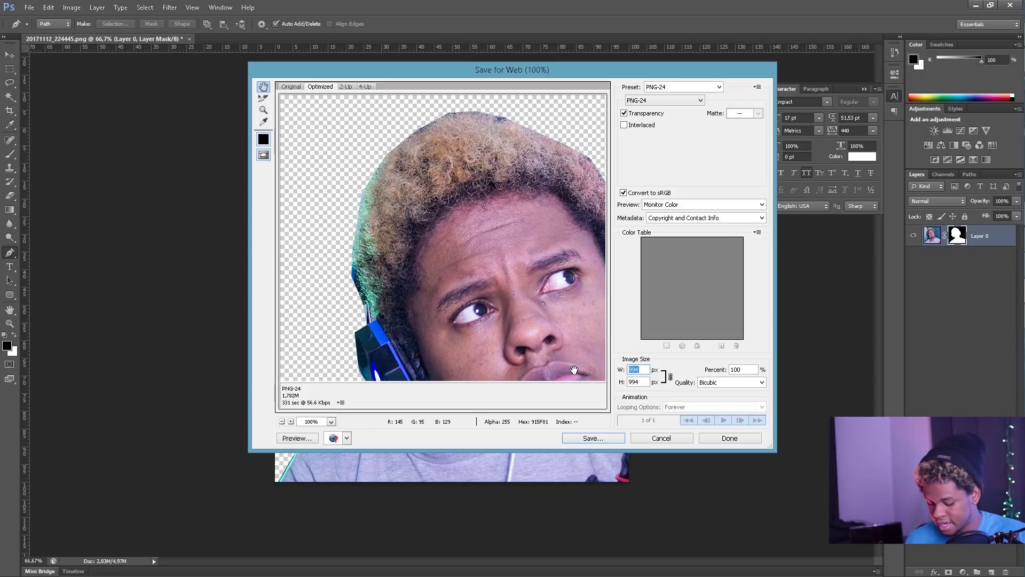
pyautogui.write('112')
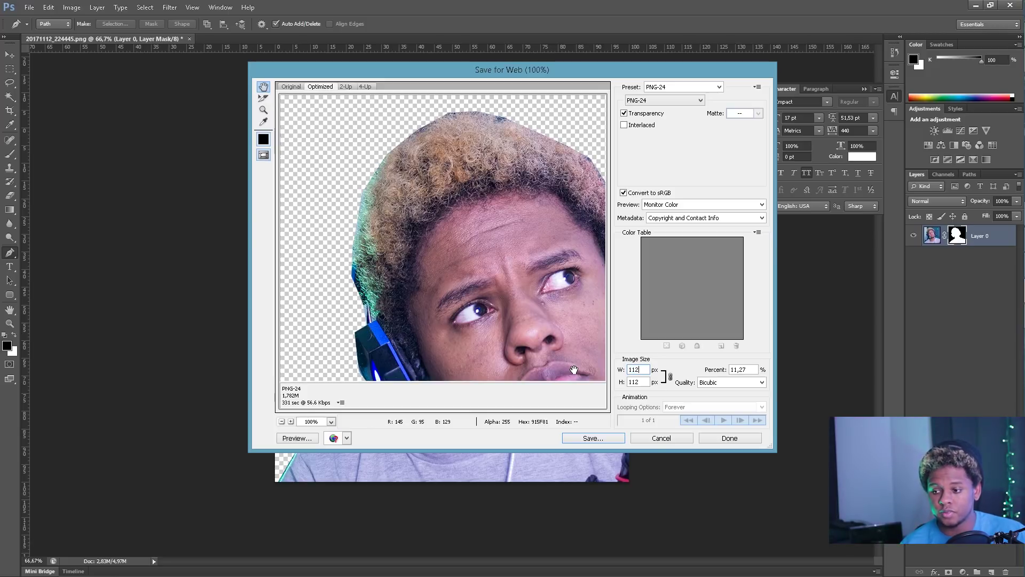
# Proceed to saving the export and create a new folder named emote inside the SparkoCam folder
pyautogui.click(587, 438)
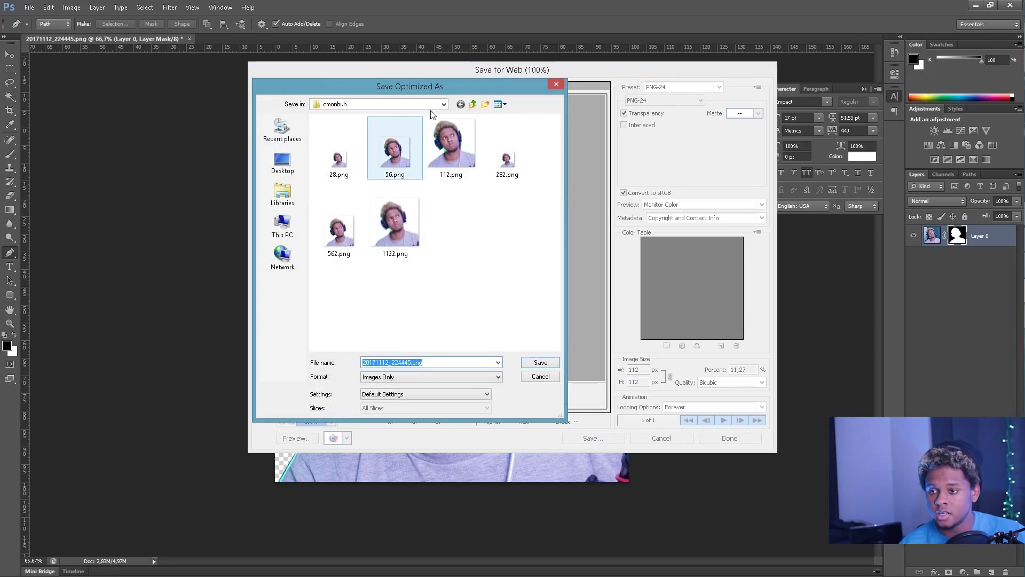
pyautogui.click(472, 103)
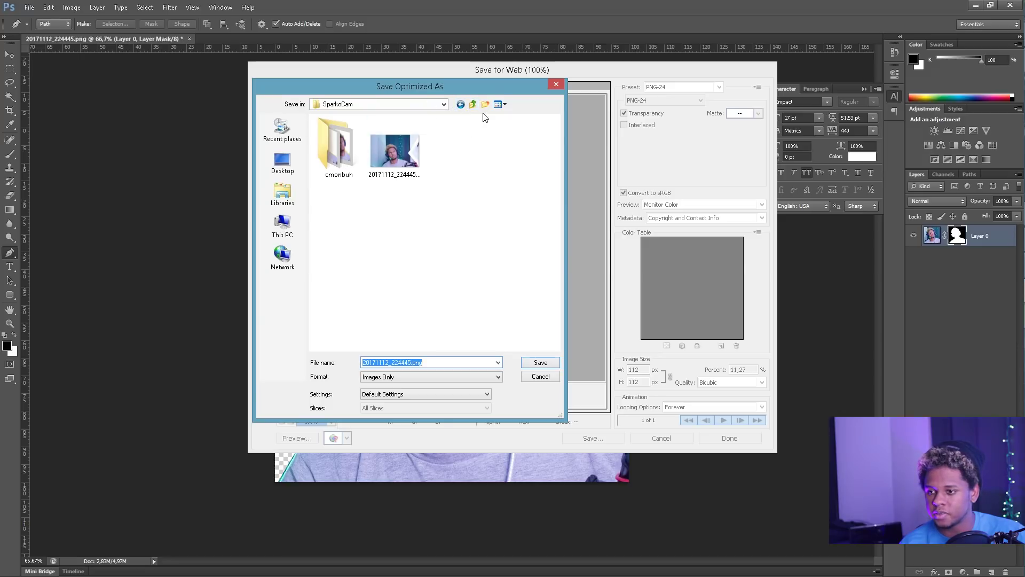
pyautogui.click(486, 105)
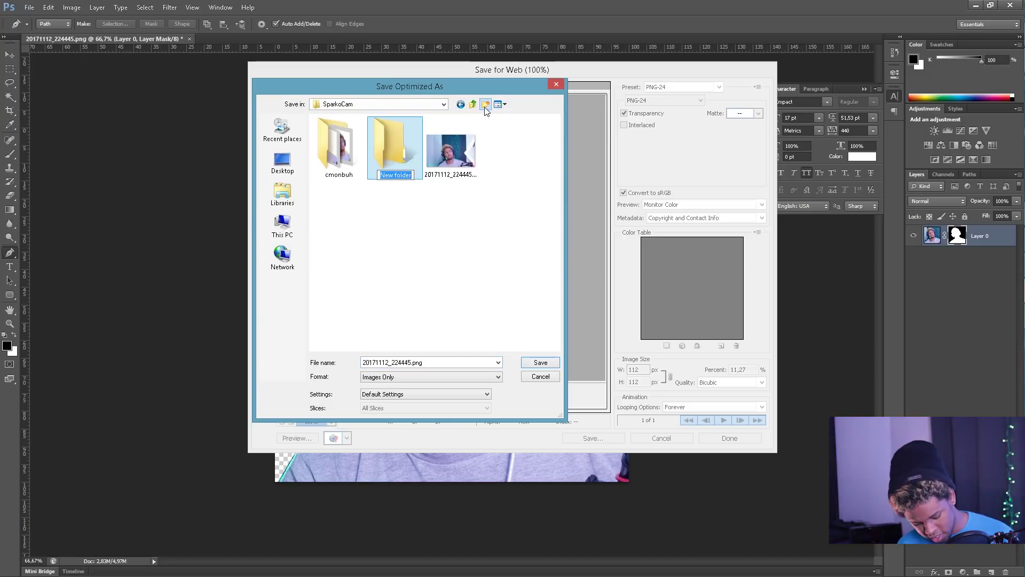
pyautogui.write('Cm')
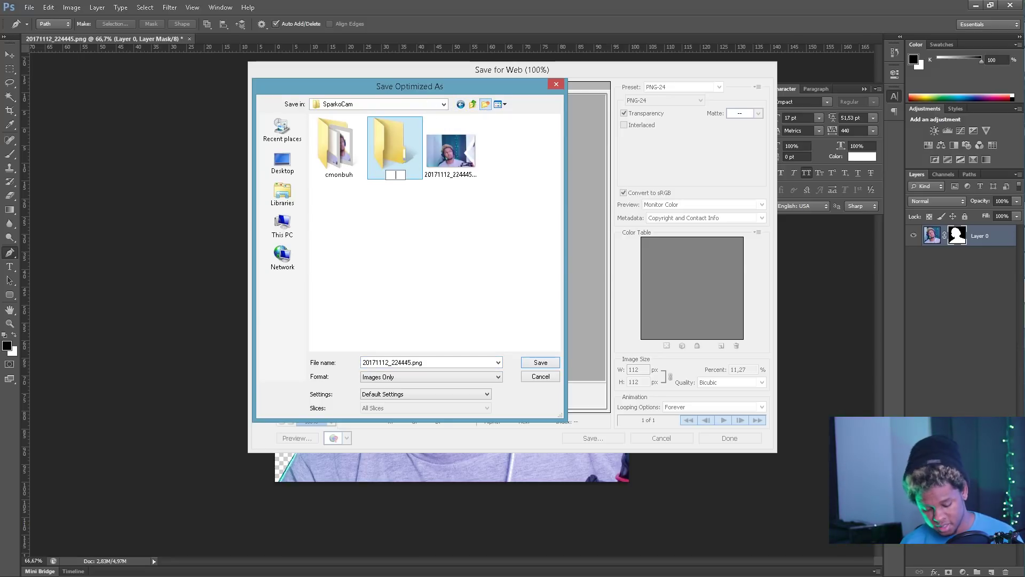
pyautogui.write('ote')
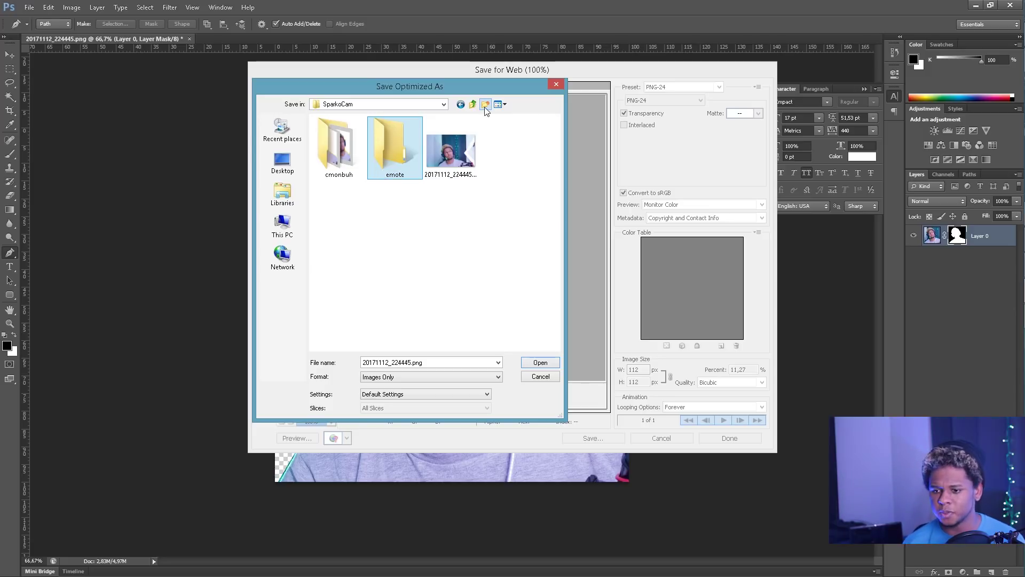
# Save the 112 px export in the new emote folder under the file name 112
pyautogui.press('Return')
pyautogui.press('Return')
pyautogui.doubleClick(429, 364)
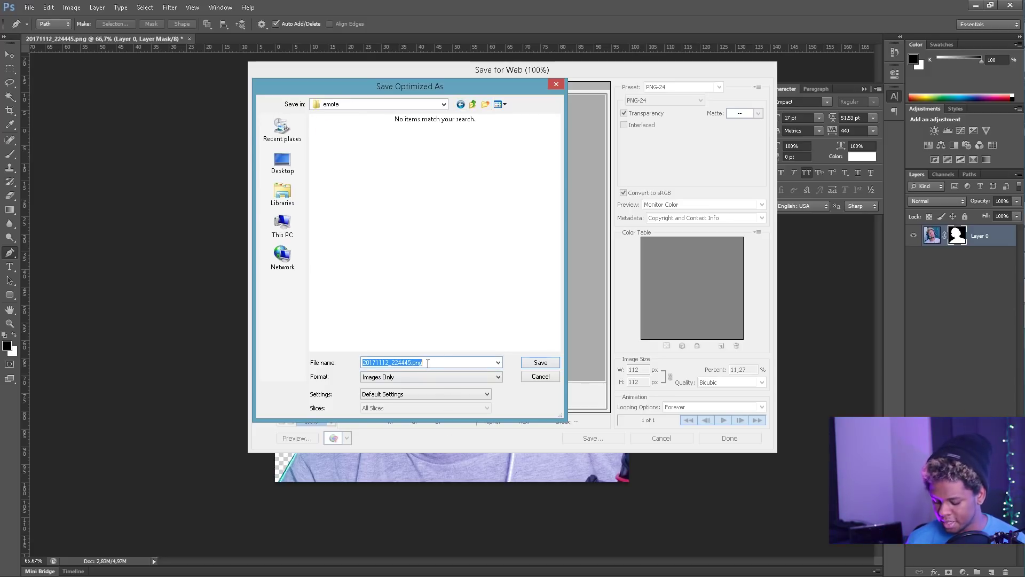
pyautogui.write('hmm')
pyautogui.press('Return')
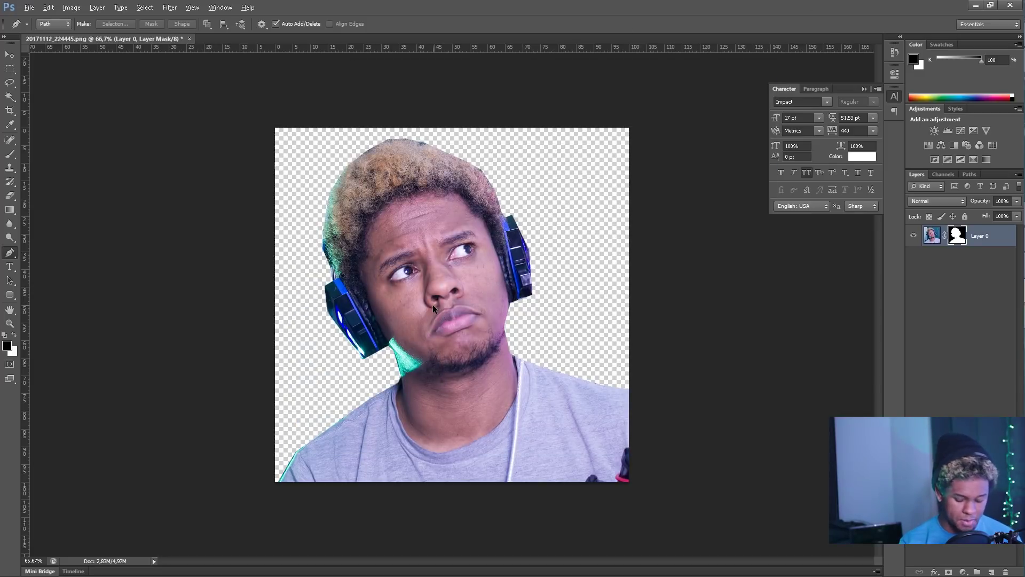
# Export the cutout again with Save for Web as PNG-24 at 56 px wide, saved as 56 in the emote folder
pyautogui.hotkey('ctrl', 'alt', 'shift', 's')
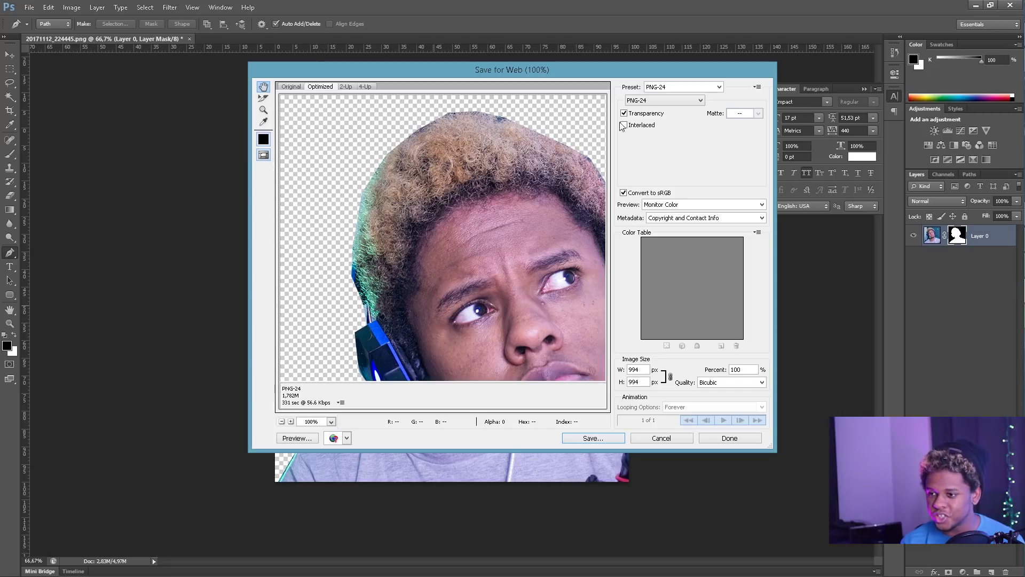
pyautogui.click(661, 101)
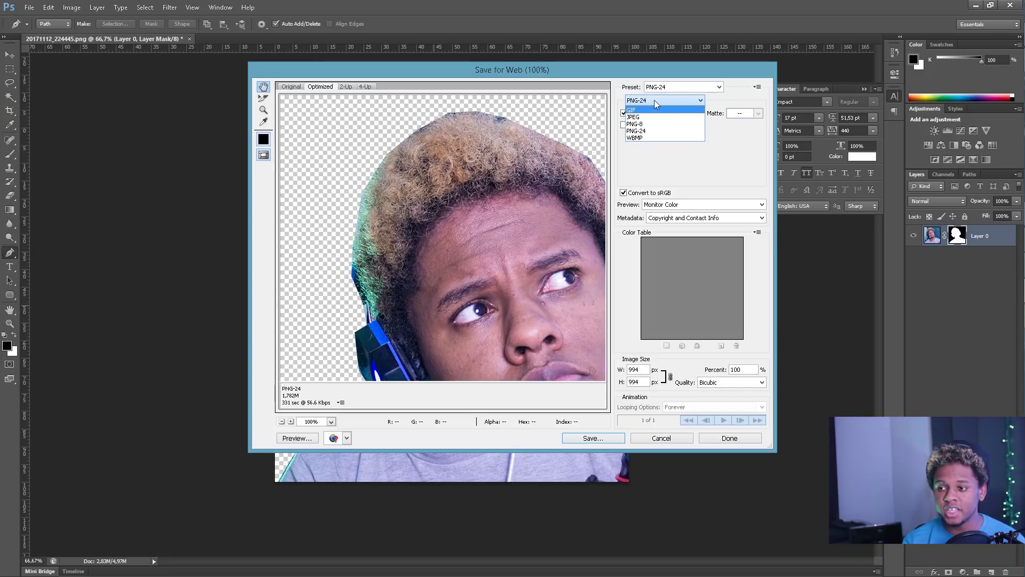
pyautogui.click(650, 102)
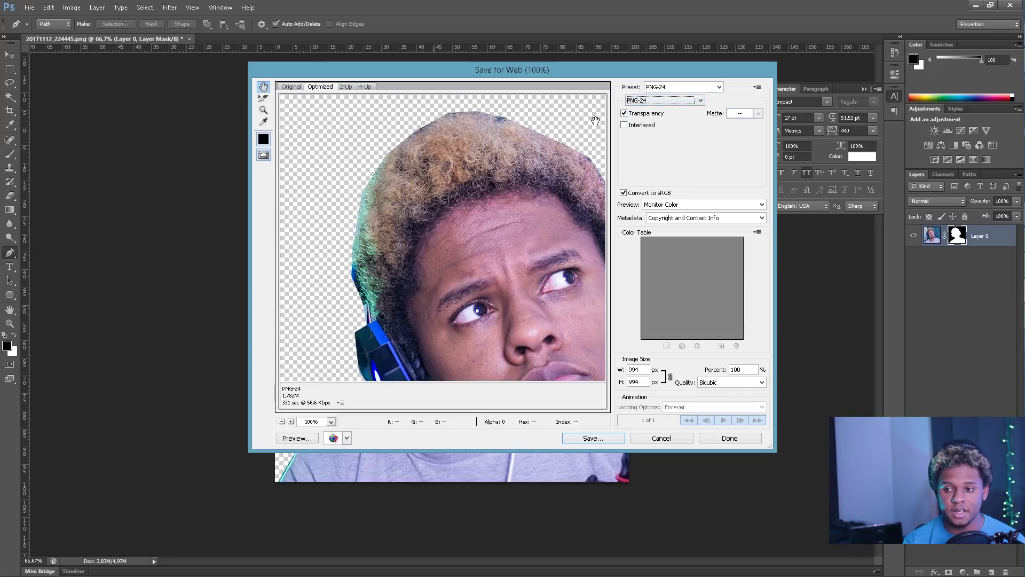
pyautogui.moveTo(497, 289); pyautogui.dragTo(357, 54)
pyautogui.doubleClick(634, 369)
pyautogui.write('56')
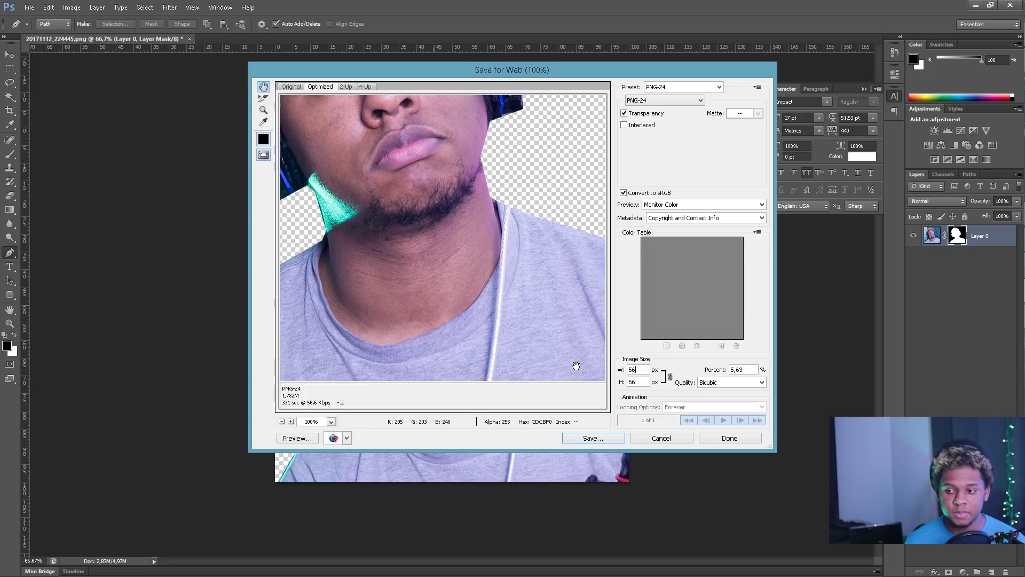
pyautogui.press('Return')
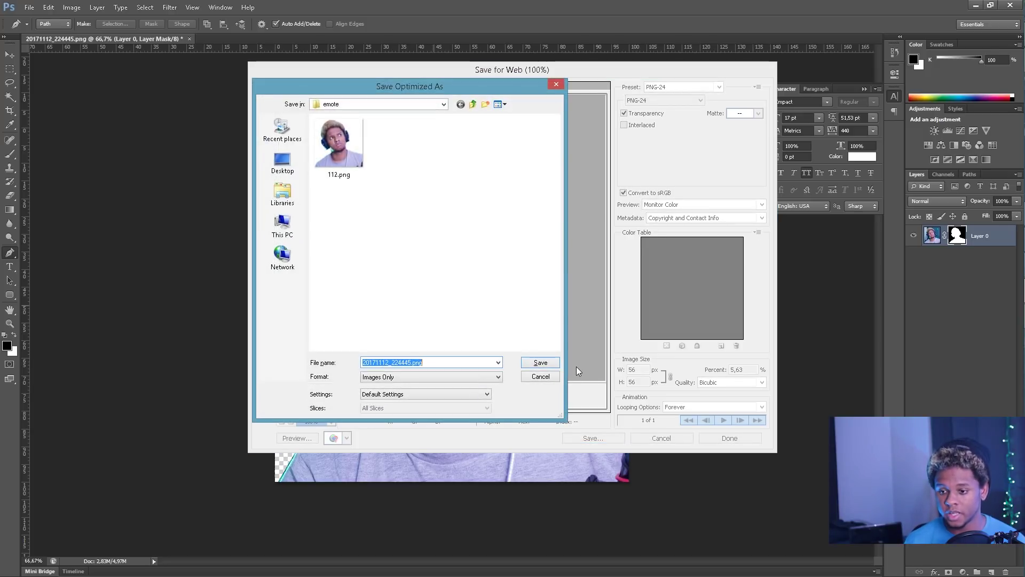
pyautogui.write('113')
pyautogui.press('Return')
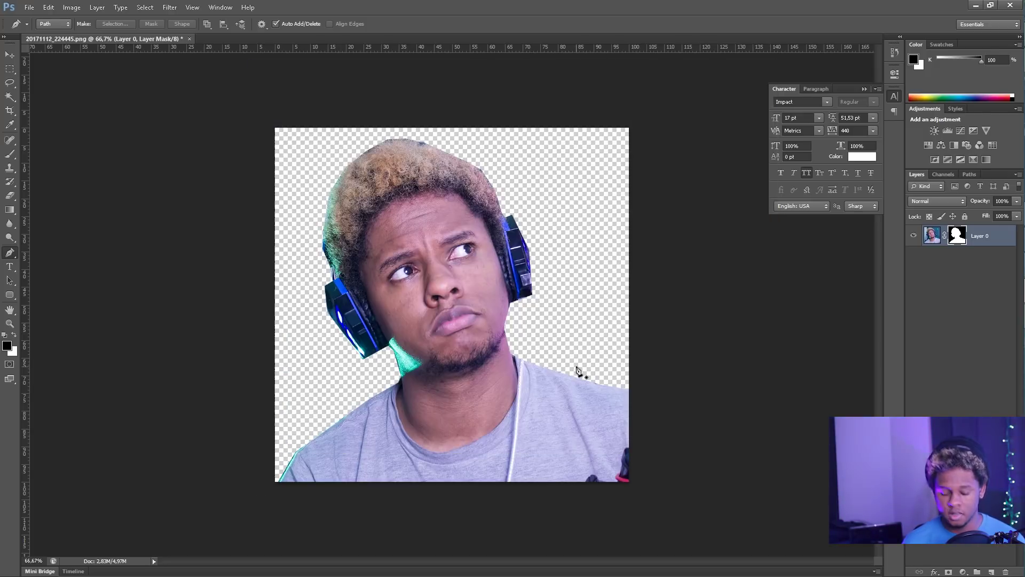
# Export a third copy of the cutout with Save for Web at 28 px wide, saved as 28 in the emote folder
pyautogui.hotkey('ctrl', 'alt', 'shift', 's')
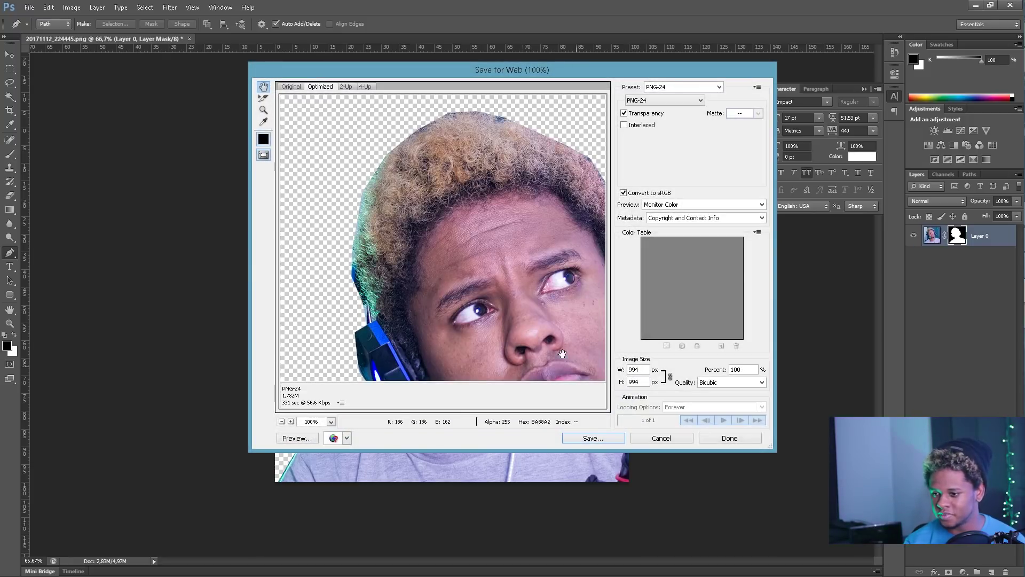
pyautogui.doubleClick(642, 369)
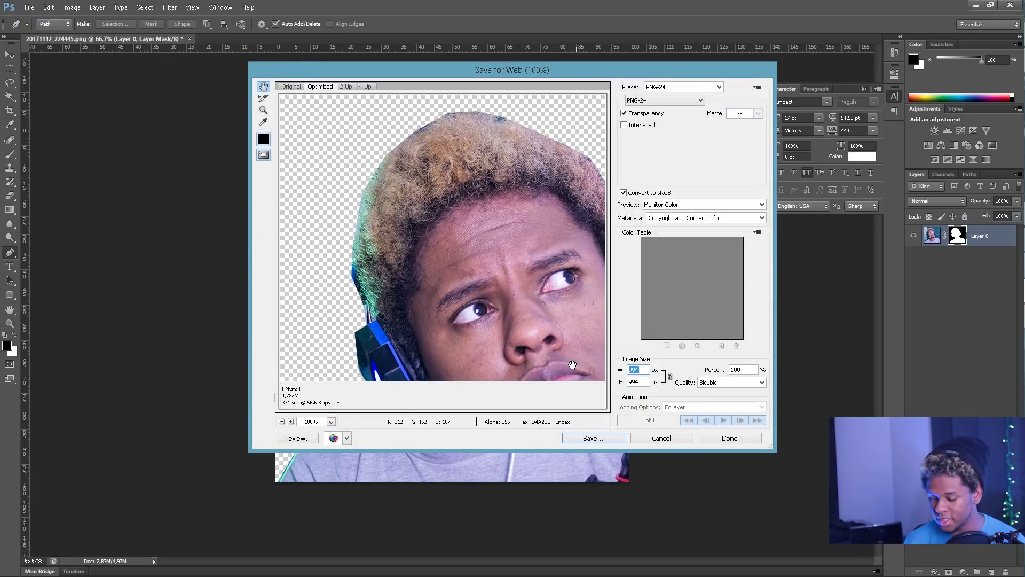
pyautogui.write('28')
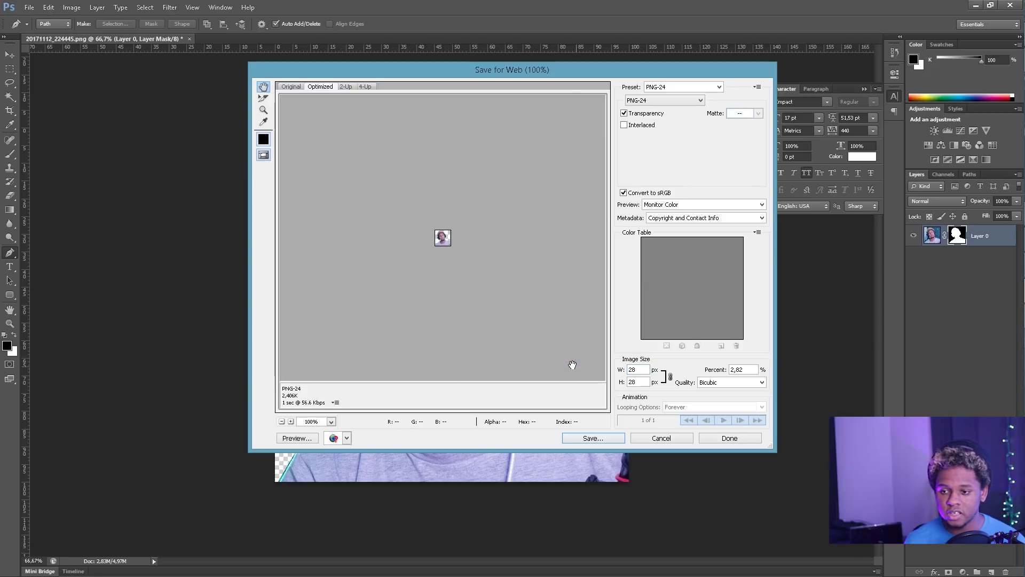
pyautogui.press('Return')
pyautogui.write('28')
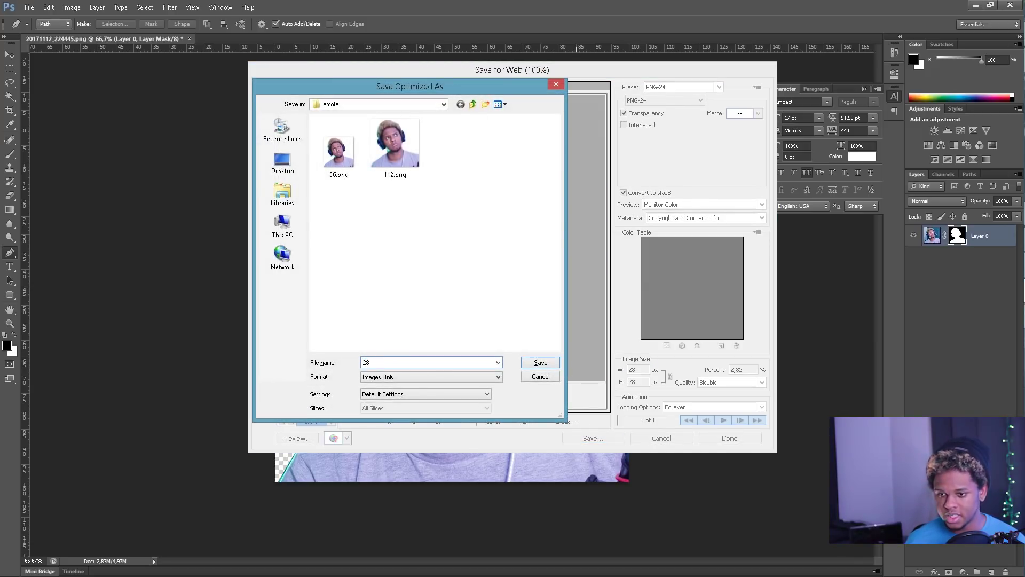
pyautogui.press('Return')
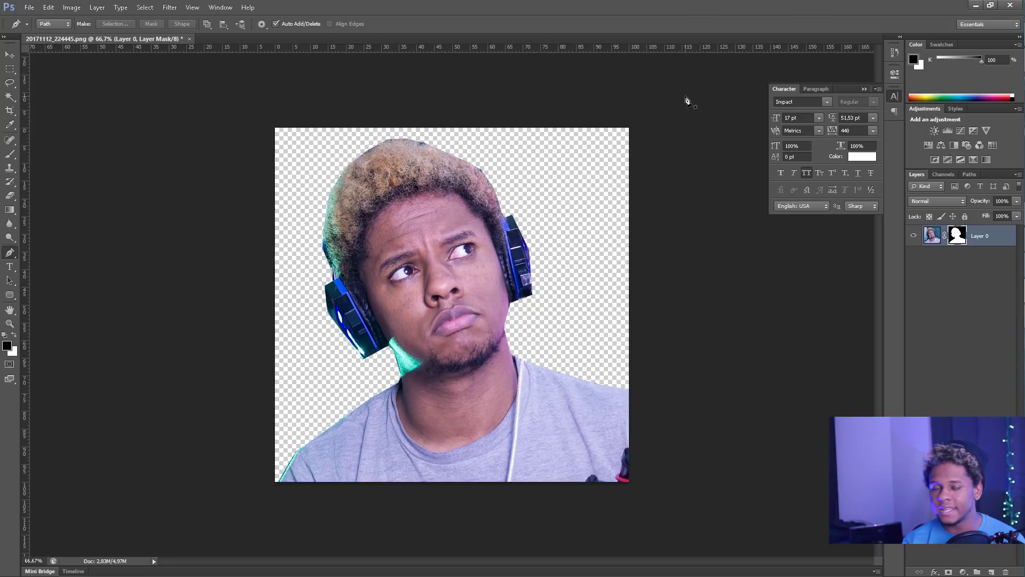
# Switch to File Explorer and open the emote folder inside SparkoCam to check the exported images
pyautogui.moveTo(1023, 86)
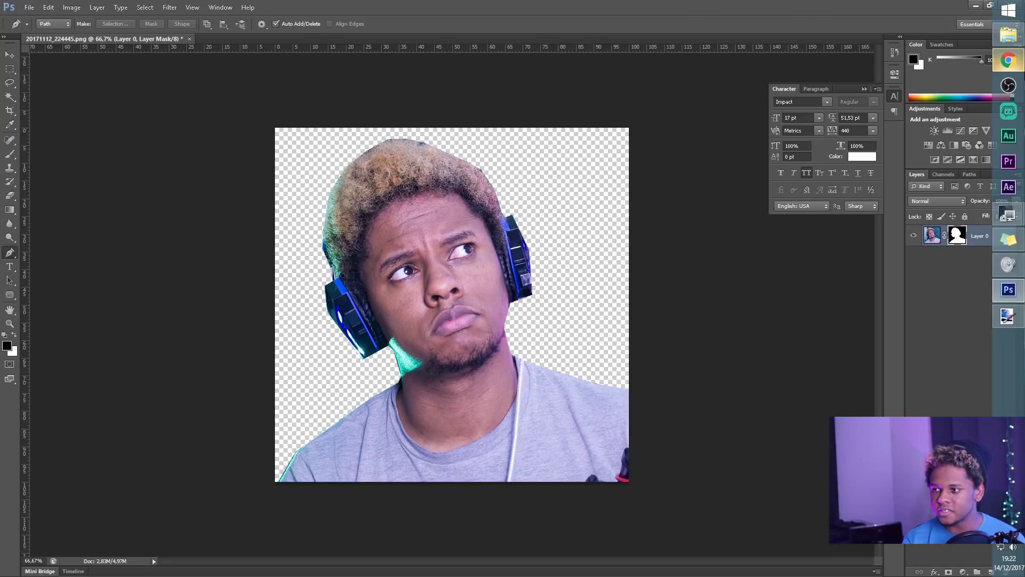
pyautogui.click(1009, 36)
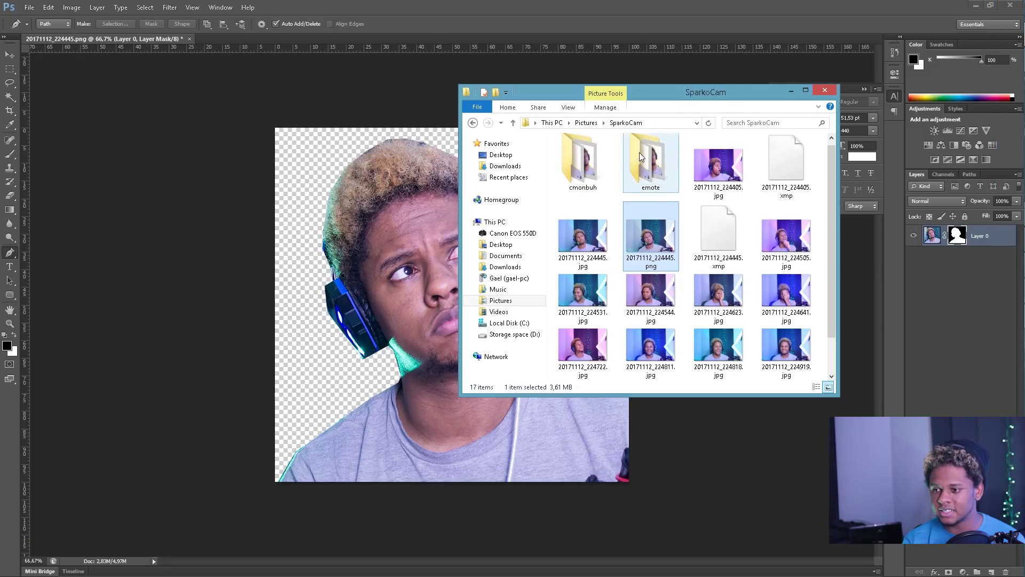
pyautogui.doubleClick(636, 155)
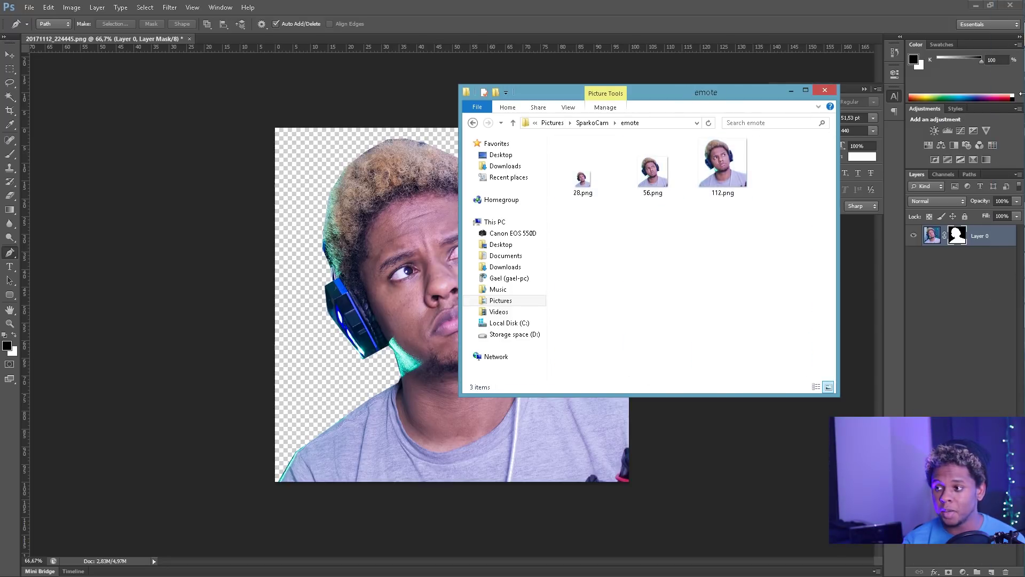
# Switch to Twitch in Chrome, open the channel dashboard's settings and look for the subscription emoticon options
pyautogui.click(1009, 60)
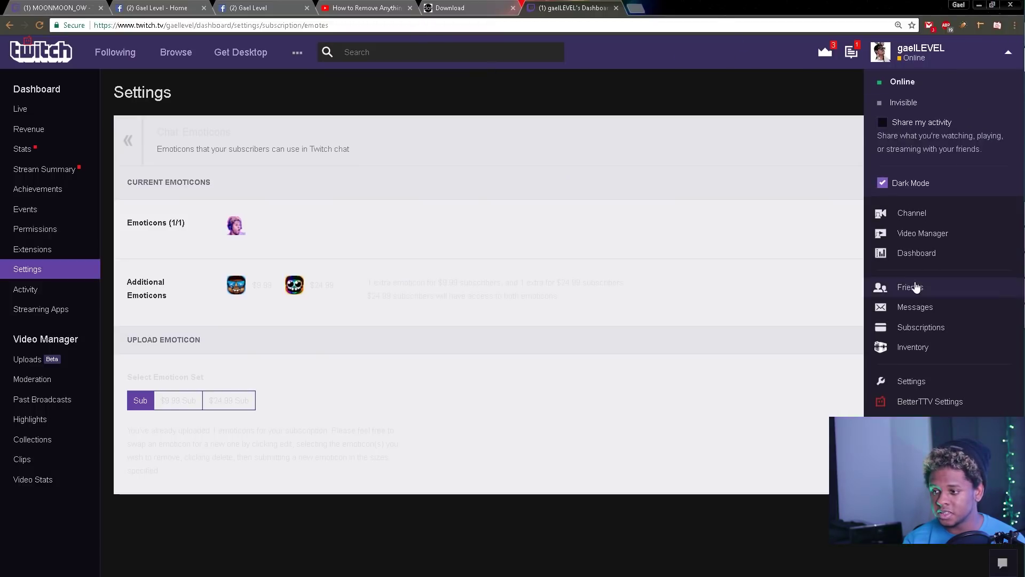
pyautogui.click(925, 384)
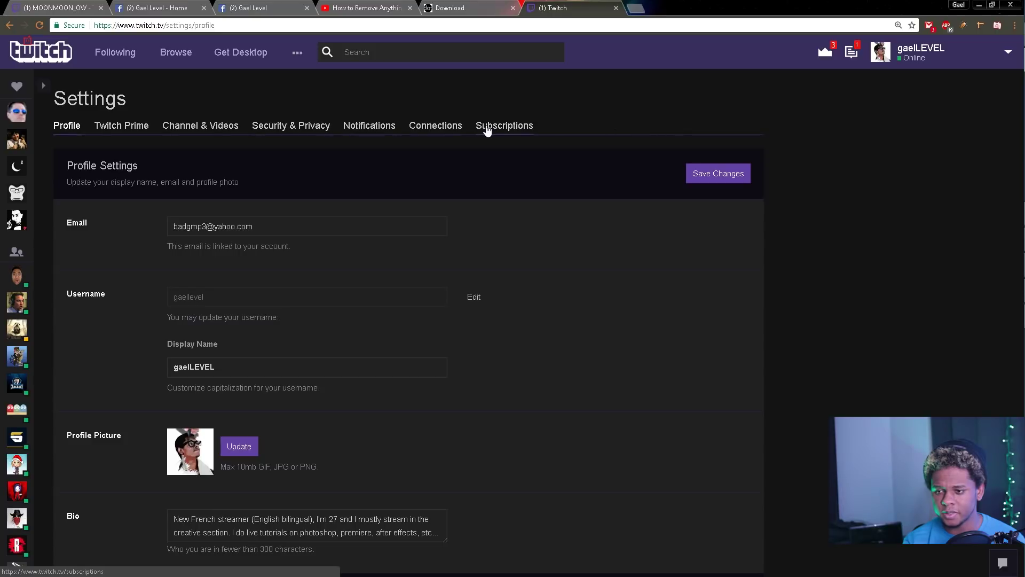
pyautogui.click(965, 55)
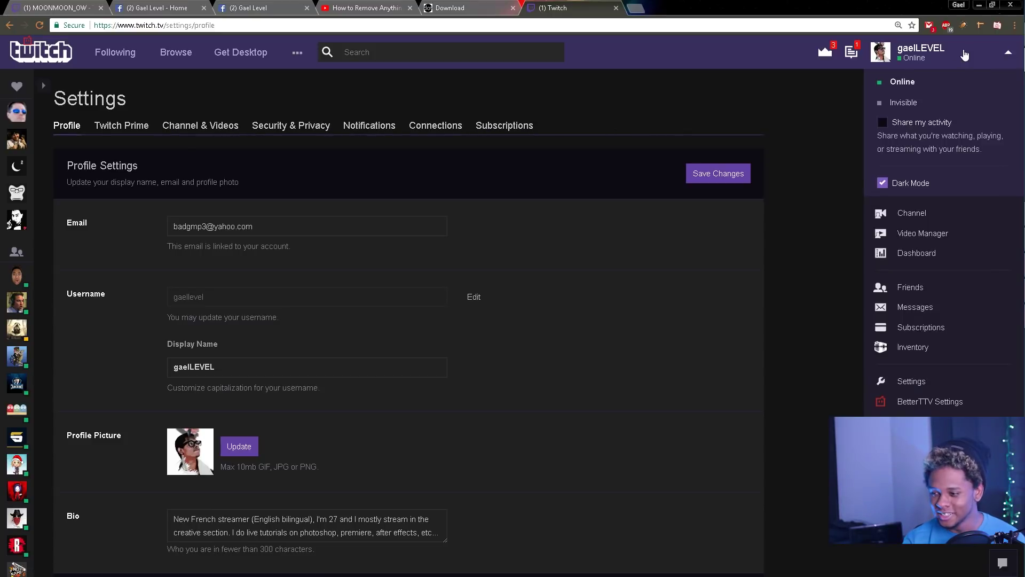
pyautogui.click(917, 253)
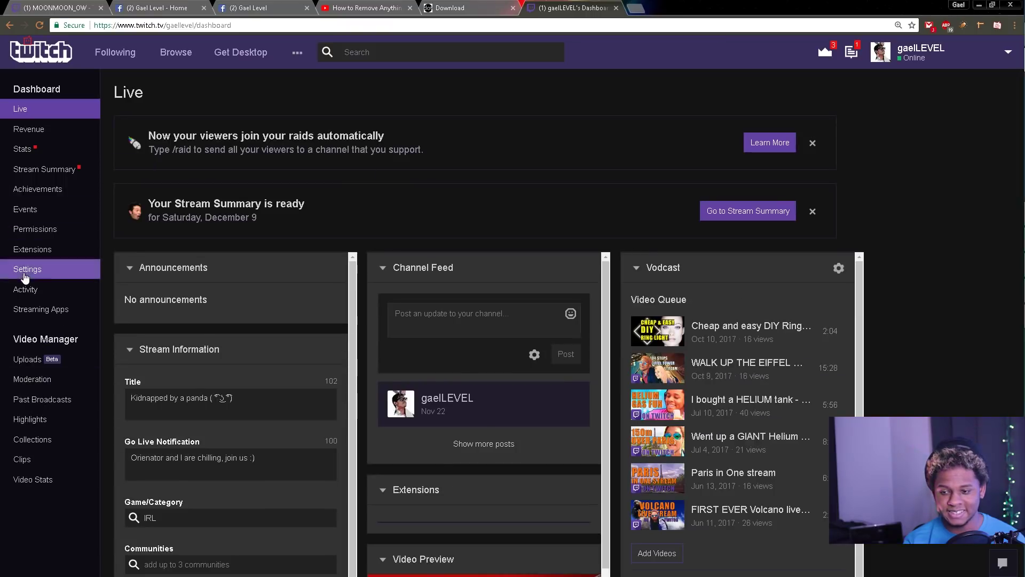
pyautogui.click(29, 270)
pyautogui.scroll(-2, 204, 304)
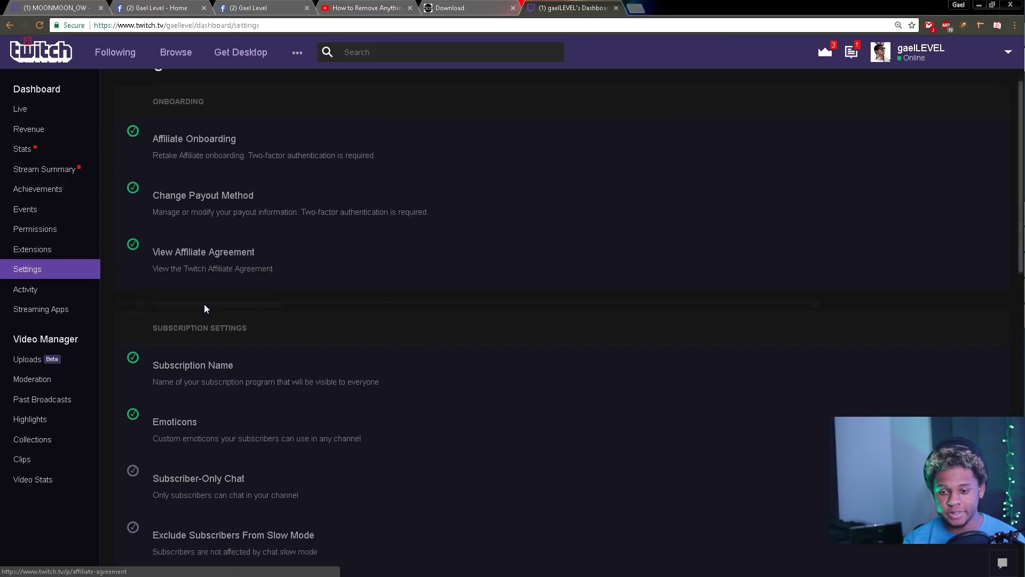
pyautogui.click(186, 337)
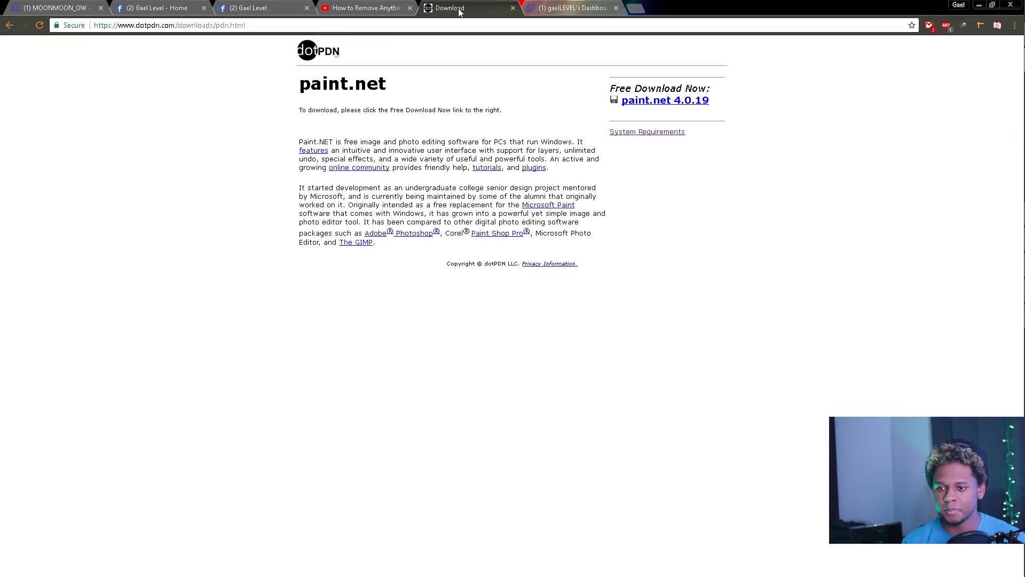
# Show the paint.net download page in the browser and switch to the paint.net application
pyautogui.click(459, 8)
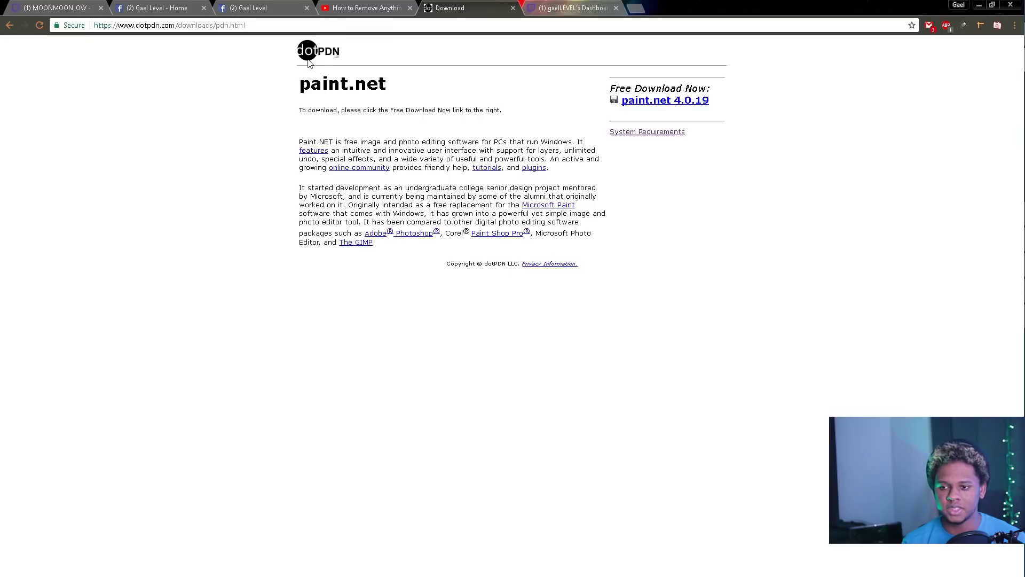
pyautogui.click(981, 6)
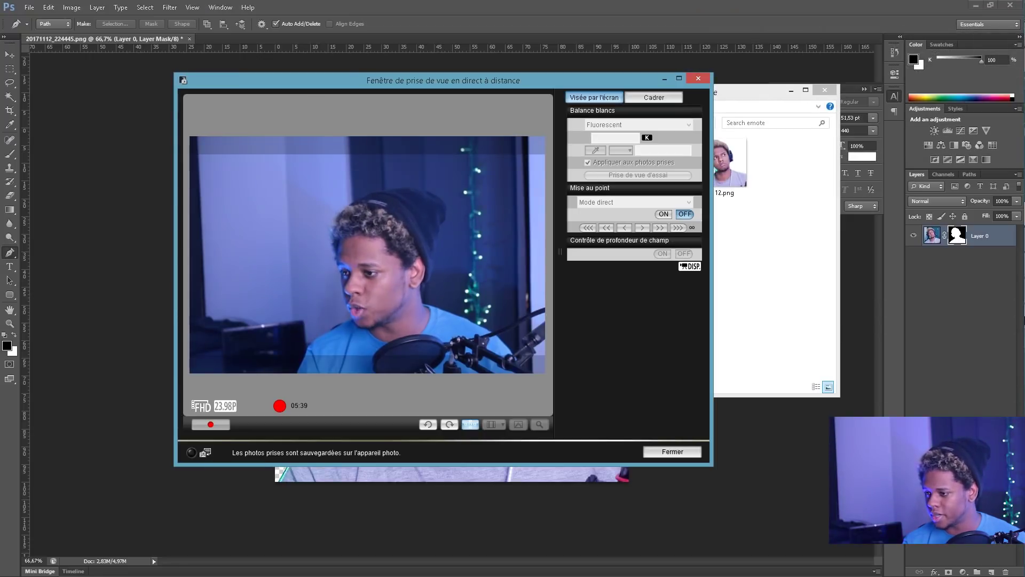
pyautogui.click(1006, 318)
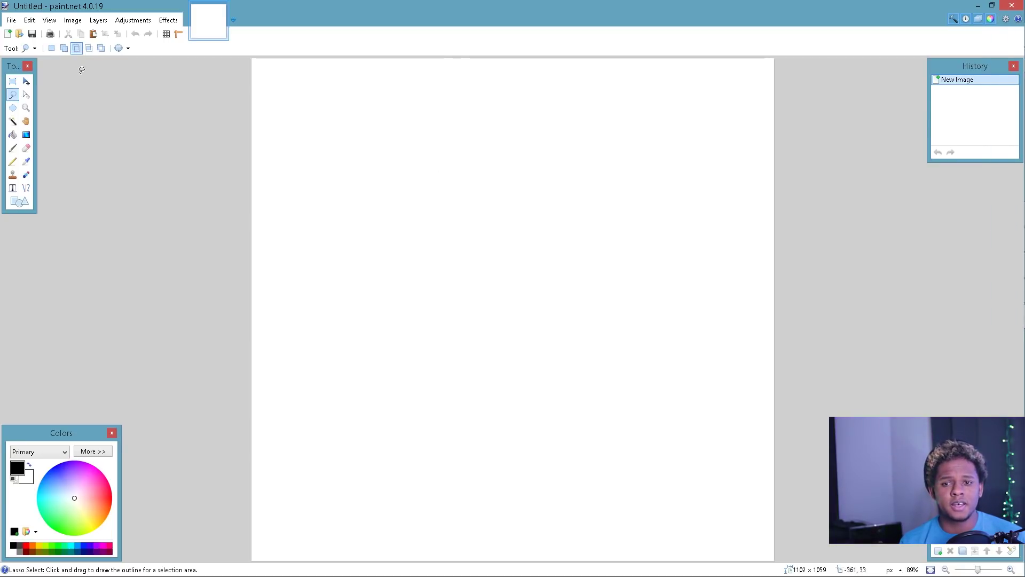
# Open the photo 20171112_224445.png from the SparkoCam folder
pyautogui.click(19, 34)
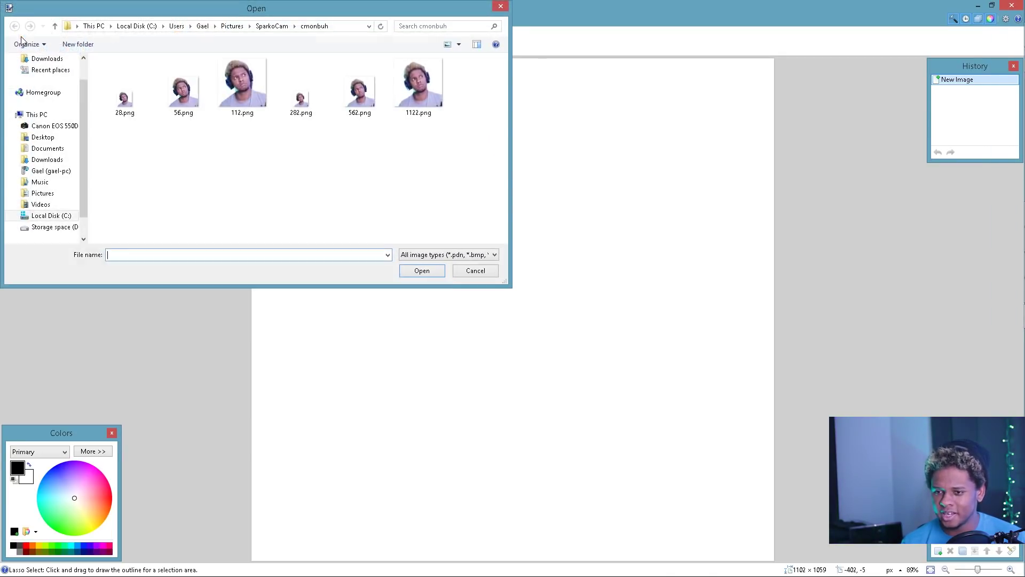
pyautogui.click(271, 26)
pyautogui.click(229, 117)
pyautogui.click(312, 101)
pyautogui.doubleClick(360, 95)
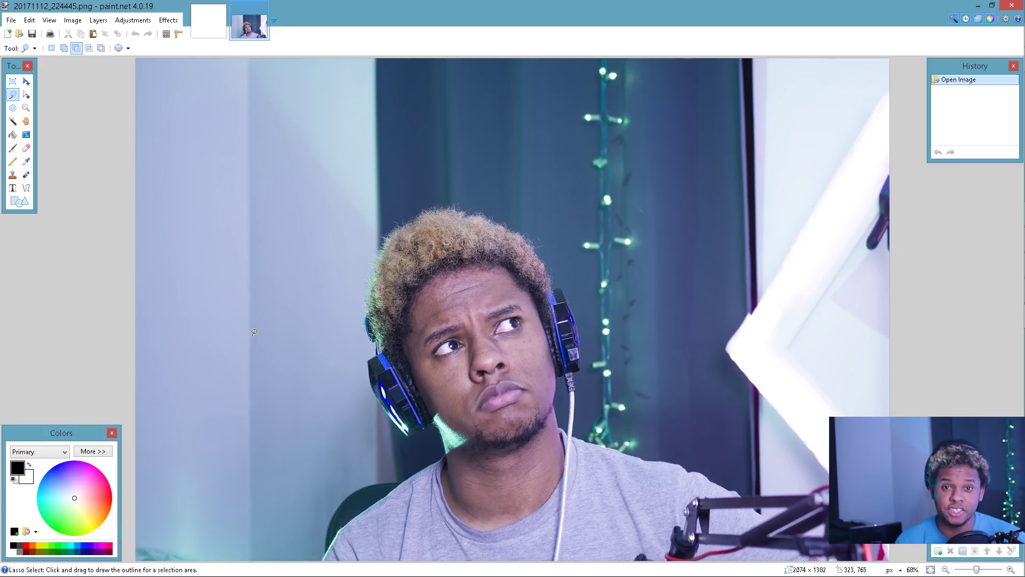
pyautogui.click(12, 83)
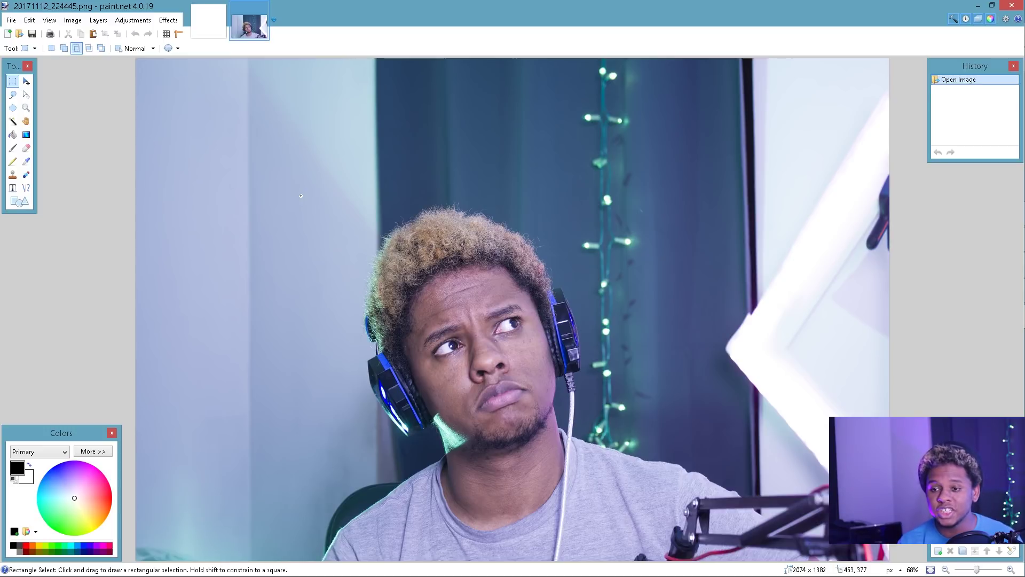
pyautogui.moveTo(301, 195); pyautogui.dragTo(680, 561)
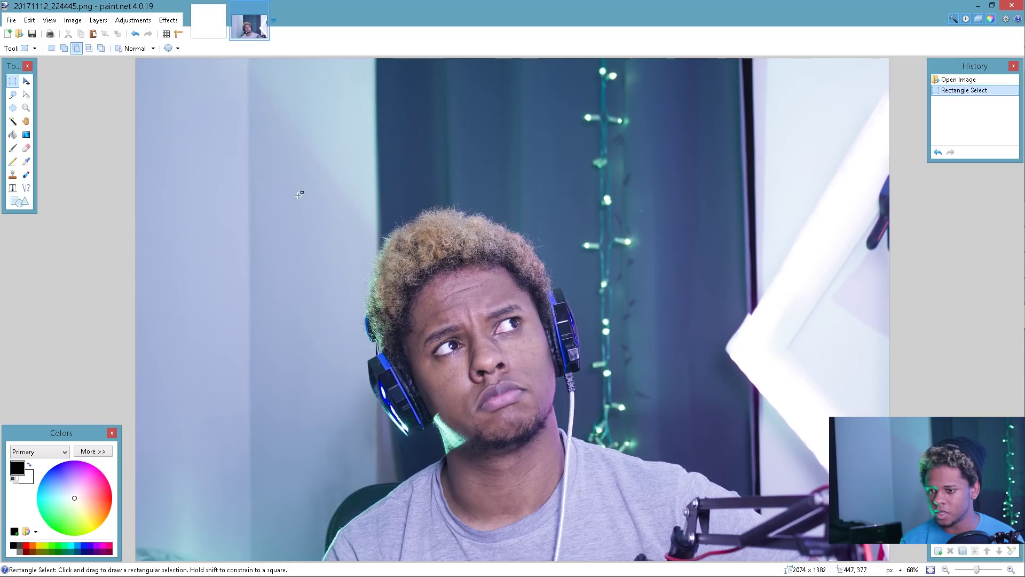
pyautogui.moveTo(297, 191); pyautogui.dragTo(681, 561)
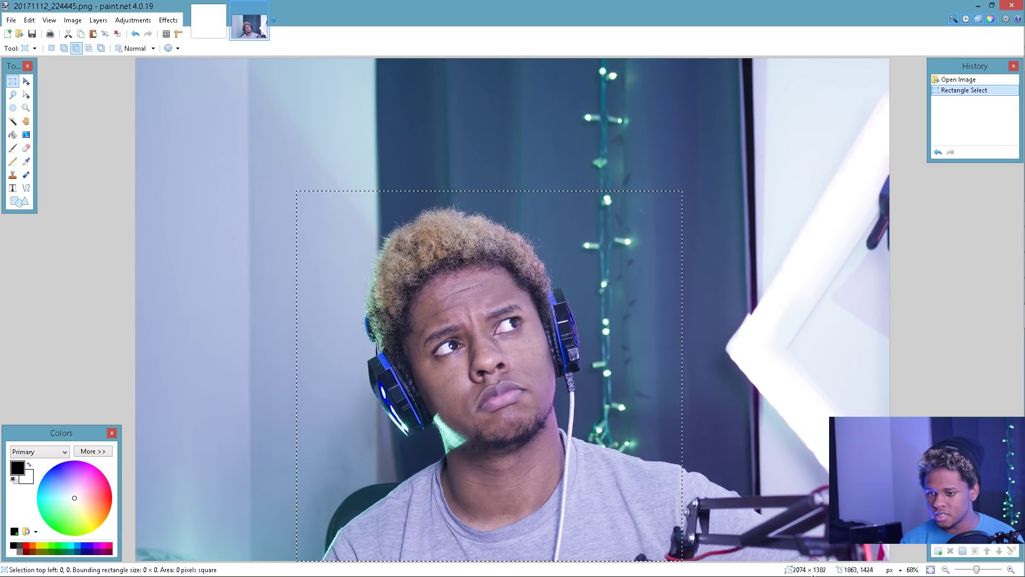
pyautogui.hotkey('ctrl', 'd')
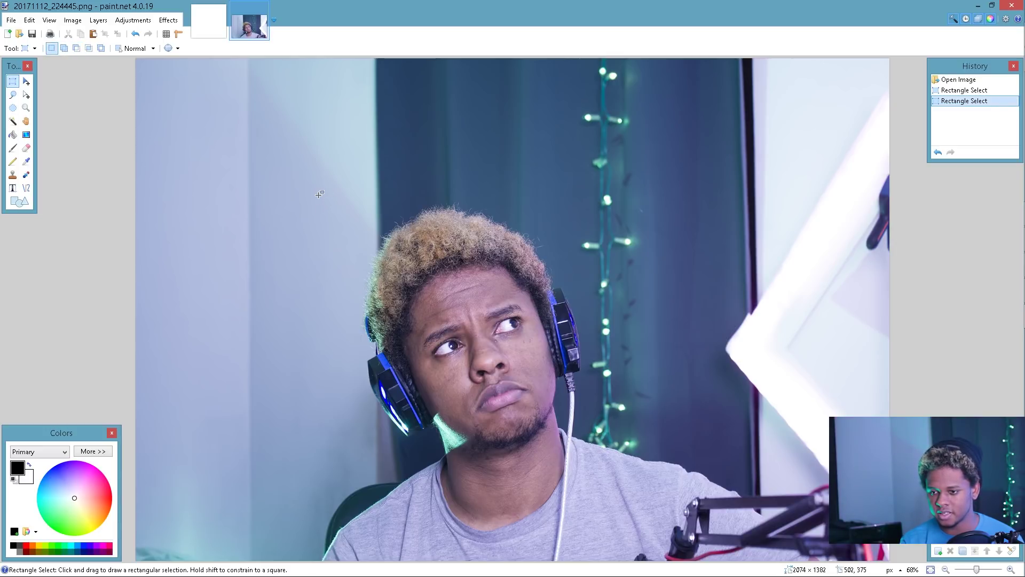
# Crop the photo to a rectangular selection of about 1051 × 1012 pixels around the head and shoulders
pyautogui.moveTo(300, 193); pyautogui.dragTo(682, 561)
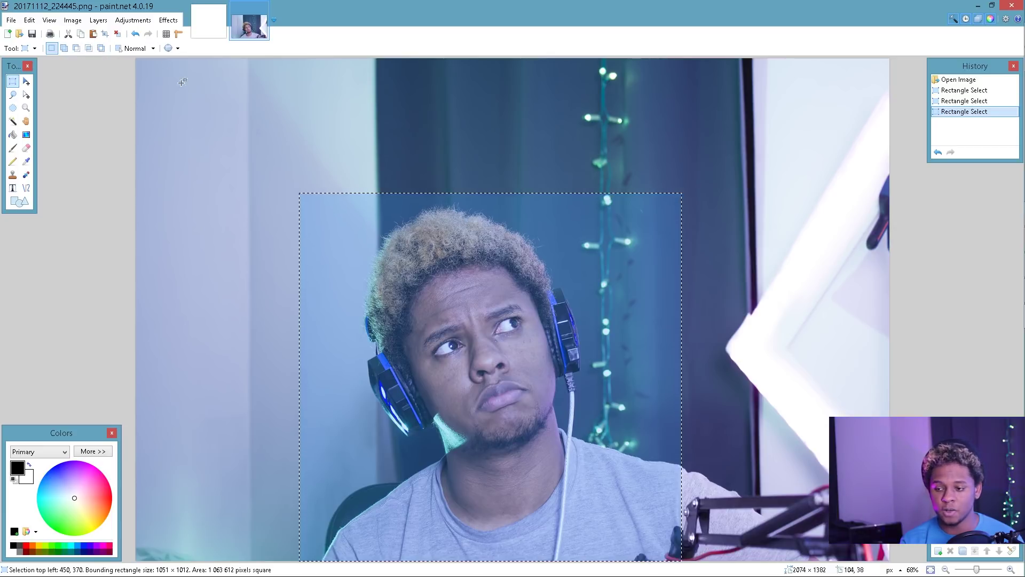
pyautogui.click(106, 34)
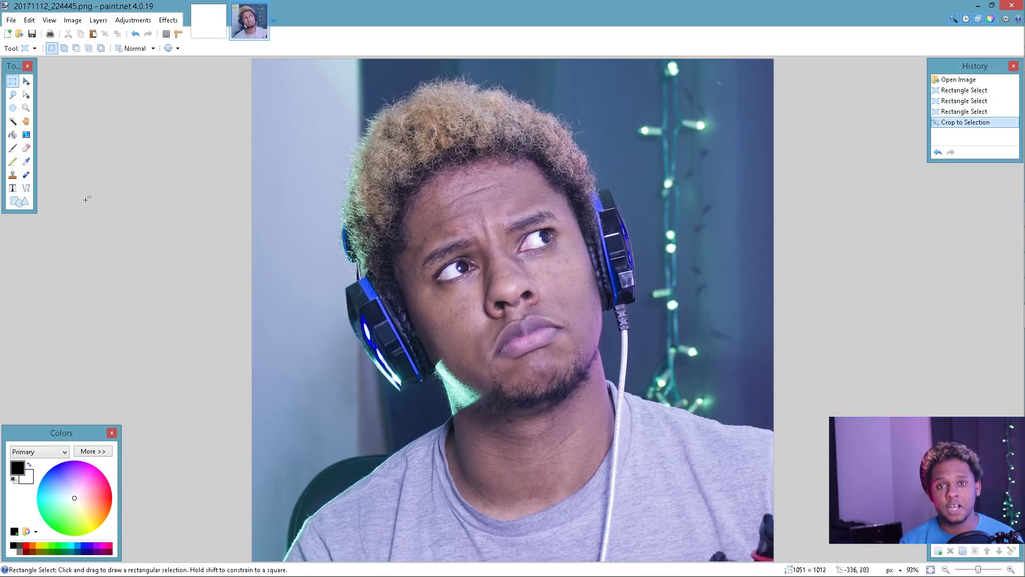
# Select the whole background around the head, headphones and shoulders with additive Lasso Select outlines and cut it out to transparency
pyautogui.click(13, 95)
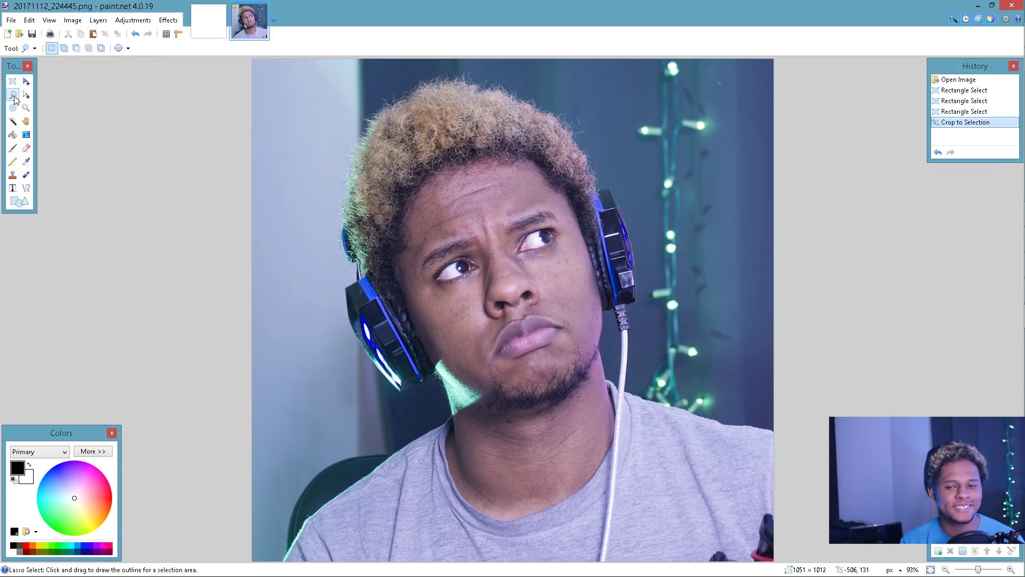
pyautogui.click(64, 48)
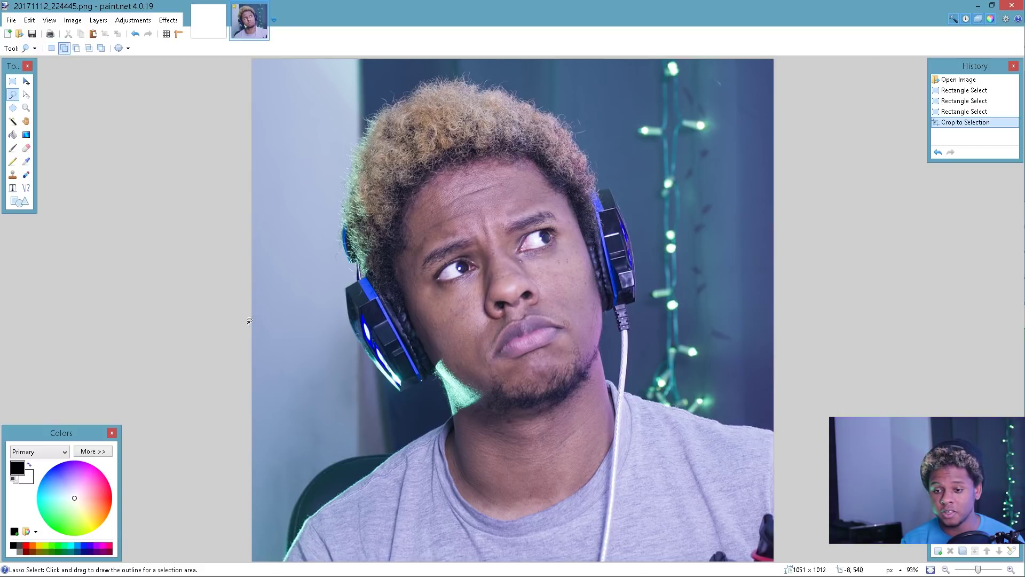
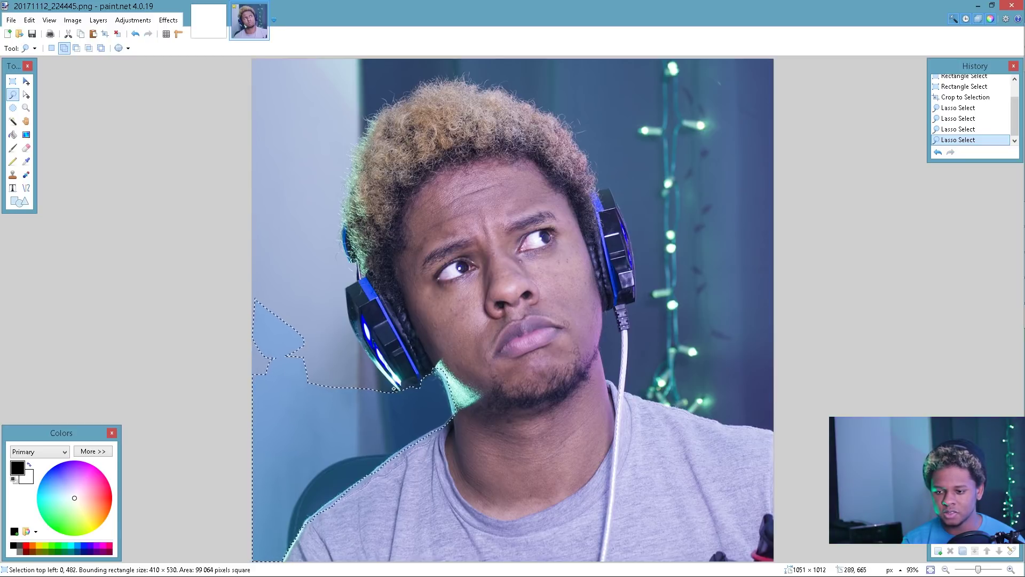
pyautogui.moveTo(363, 347)
pyautogui.mouseDown()
pyautogui.moveTo(348, 302)
pyautogui.moveTo(283, 283)
pyautogui.moveTo(256, 422)
pyautogui.moveTo(264, 467)
pyautogui.moveTo(225, 377)
pyautogui.moveTo(269, 364)
pyautogui.moveTo(241, 355)
pyautogui.moveTo(224, 304)
pyautogui.moveTo(340, 437)
pyautogui.moveTo(321, 374)
pyautogui.moveTo(374, 384)
pyautogui.moveTo(342, 363)
pyautogui.moveTo(331, 394)
pyautogui.moveTo(356, 279)
pyautogui.moveTo(343, 239)
pyautogui.moveTo(347, 167)
pyautogui.moveTo(373, 120)
pyautogui.moveTo(425, 89)
pyautogui.moveTo(427, 66)
pyautogui.moveTo(341, 57)
pyautogui.moveTo(252, 161)
pyautogui.moveTo(166, 292)
pyautogui.moveTo(168, 343)
pyautogui.mouseUp()
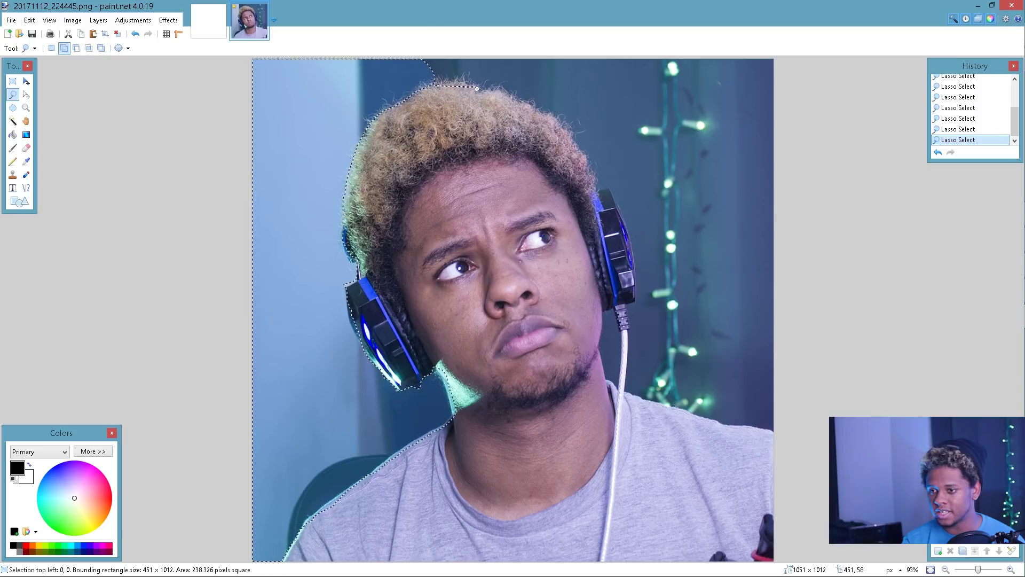
pyautogui.moveTo(435, 84)
pyautogui.mouseDown()
pyautogui.moveTo(513, 98)
pyautogui.moveTo(564, 130)
pyautogui.moveTo(598, 192)
pyautogui.moveTo(619, 160)
pyautogui.moveTo(631, 96)
pyautogui.moveTo(507, 37)
pyautogui.moveTo(384, 19)
pyautogui.mouseUp()
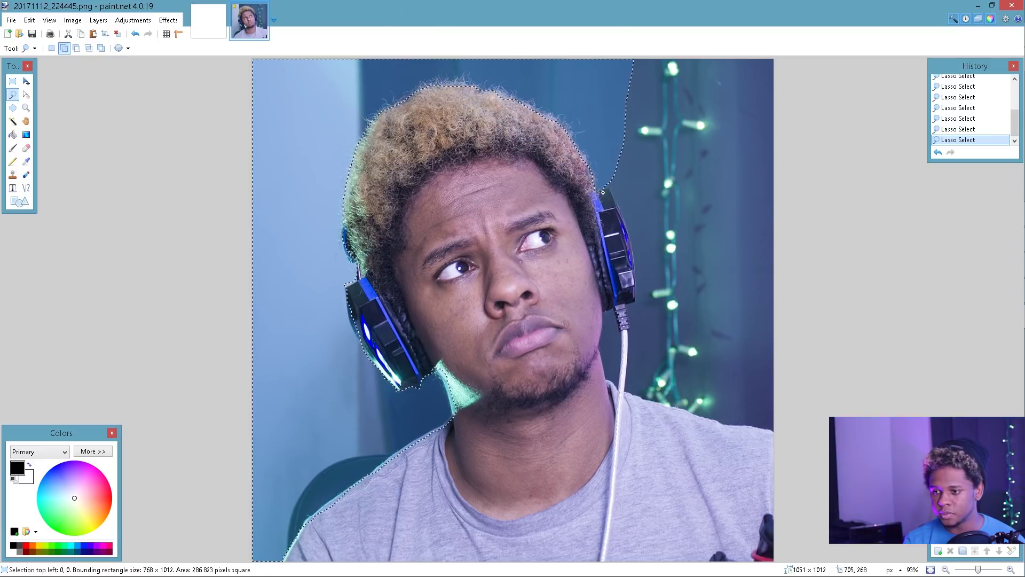
pyautogui.moveTo(612, 193)
pyautogui.mouseDown()
pyautogui.moveTo(627, 218)
pyautogui.moveTo(636, 283)
pyautogui.moveTo(603, 325)
pyautogui.moveTo(605, 373)
pyautogui.moveTo(636, 396)
pyautogui.moveTo(699, 416)
pyautogui.moveTo(791, 422)
pyautogui.moveTo(861, 1)
pyautogui.moveTo(610, 5)
pyautogui.mouseUp()
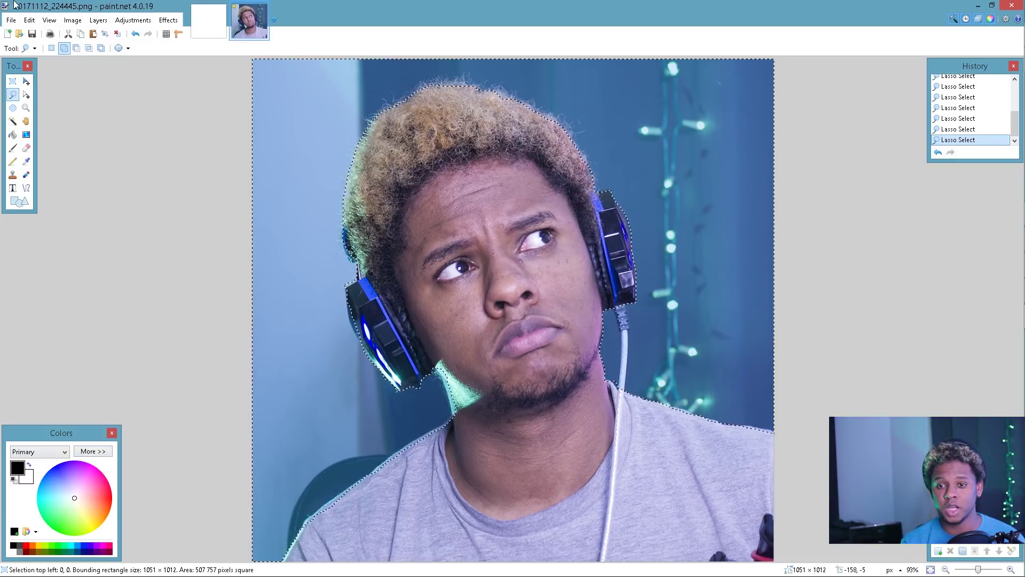
pyautogui.click(69, 37)
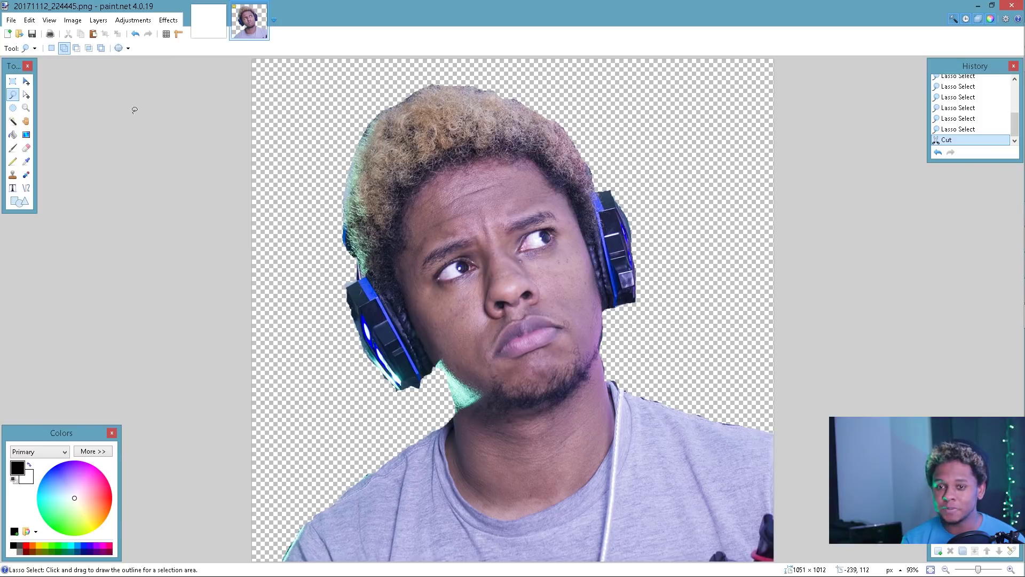
# Resize the cutout image to 112 × 112 pixels by absolute size, without maintaining the aspect ratio
pyautogui.click(73, 21)
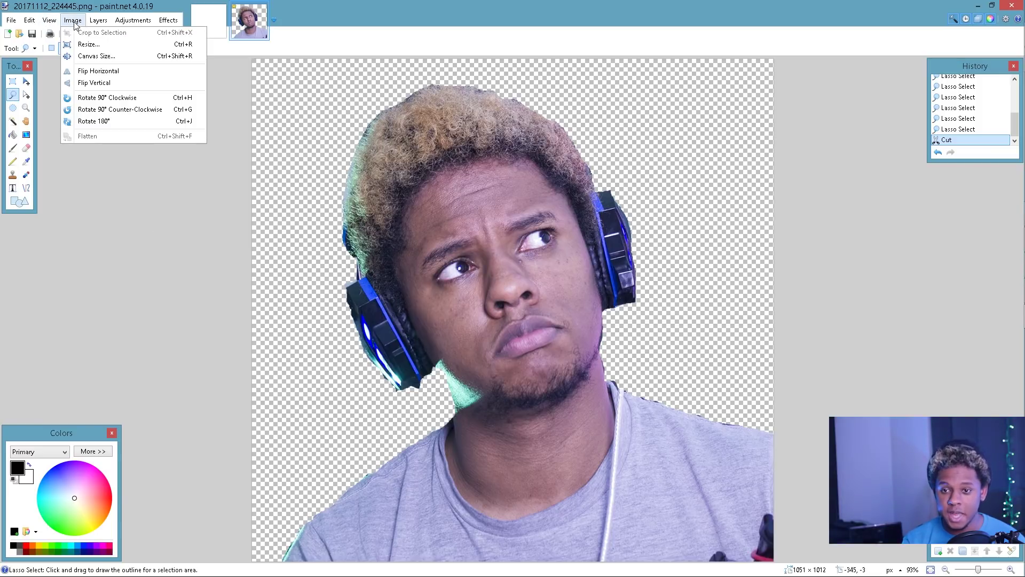
pyautogui.click(87, 45)
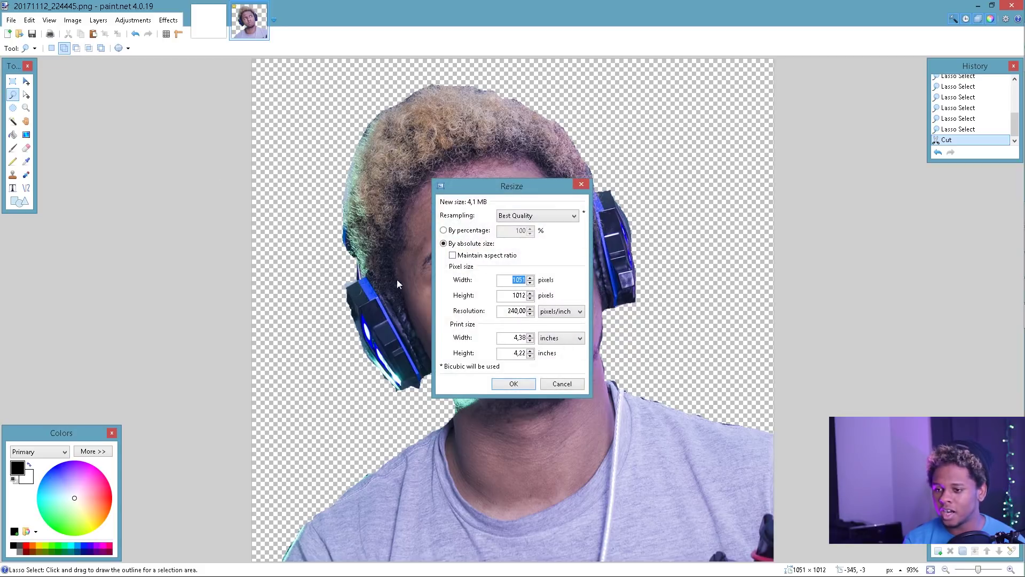
pyautogui.click(453, 256)
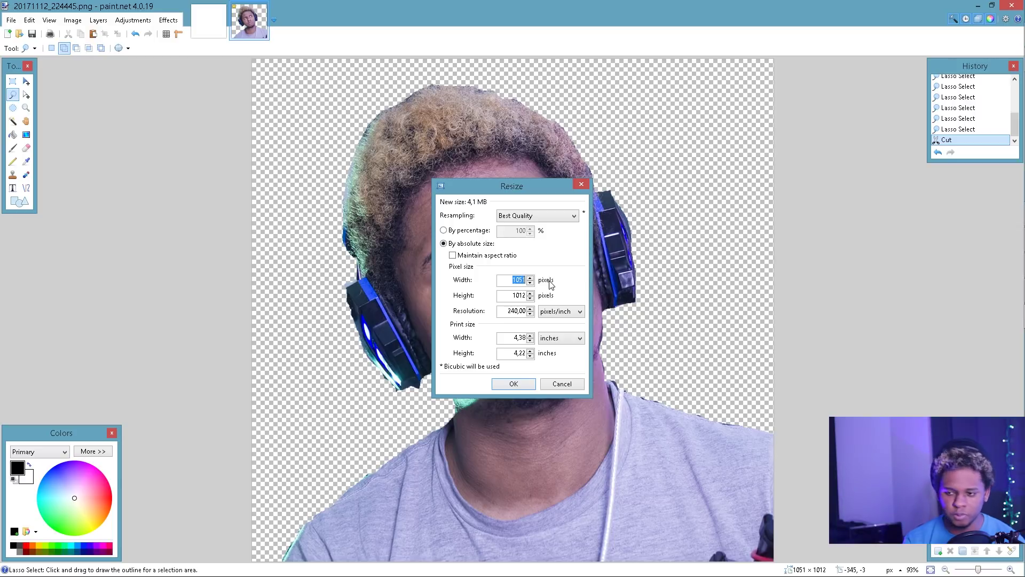
pyautogui.write('11')
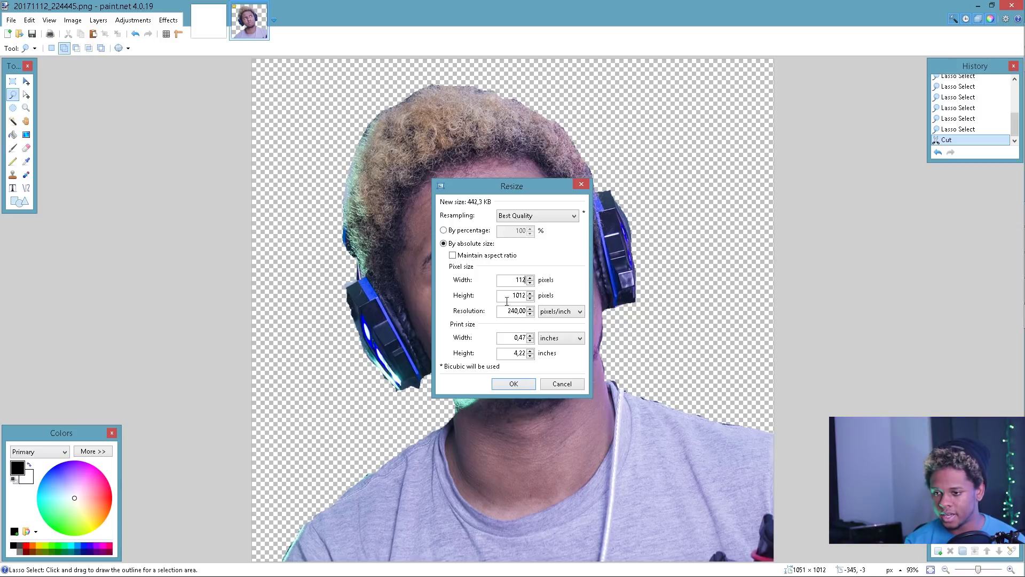
pyautogui.write('112')
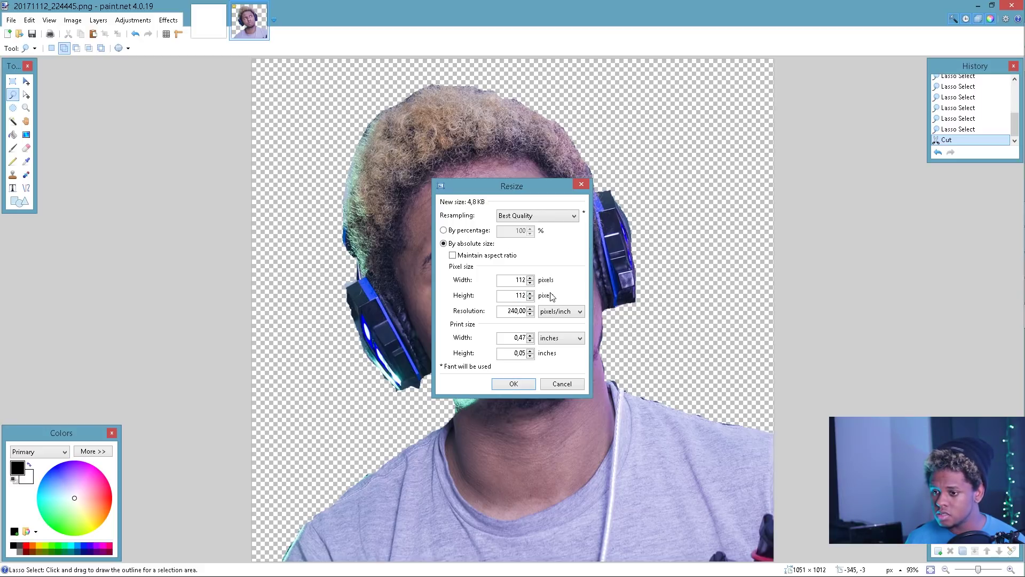
pyautogui.press('Return')
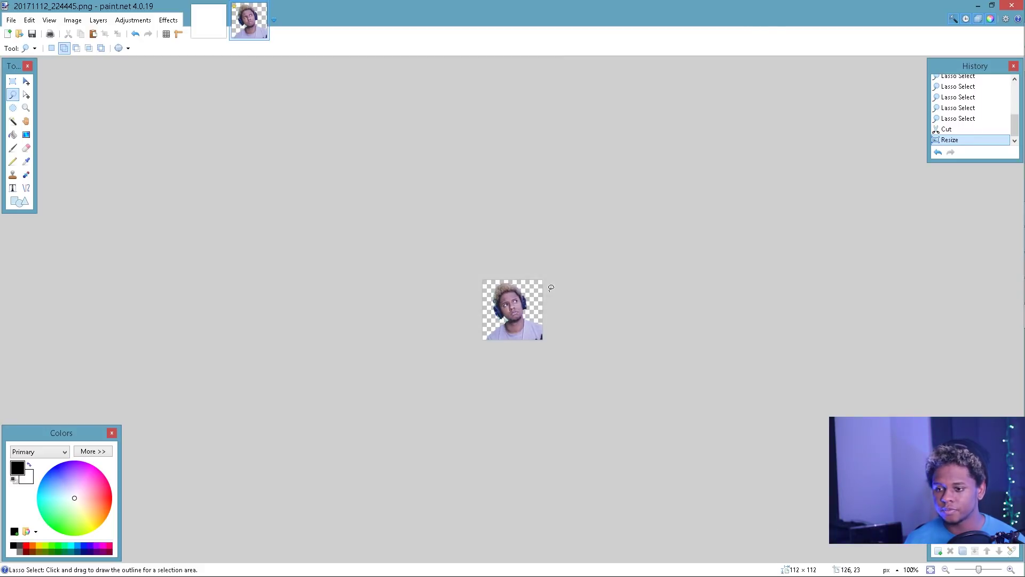
# Start saving the image under a new name and create and open a new folder emote23 inside SparkoCam
pyautogui.click(10, 20)
pyautogui.click(31, 96)
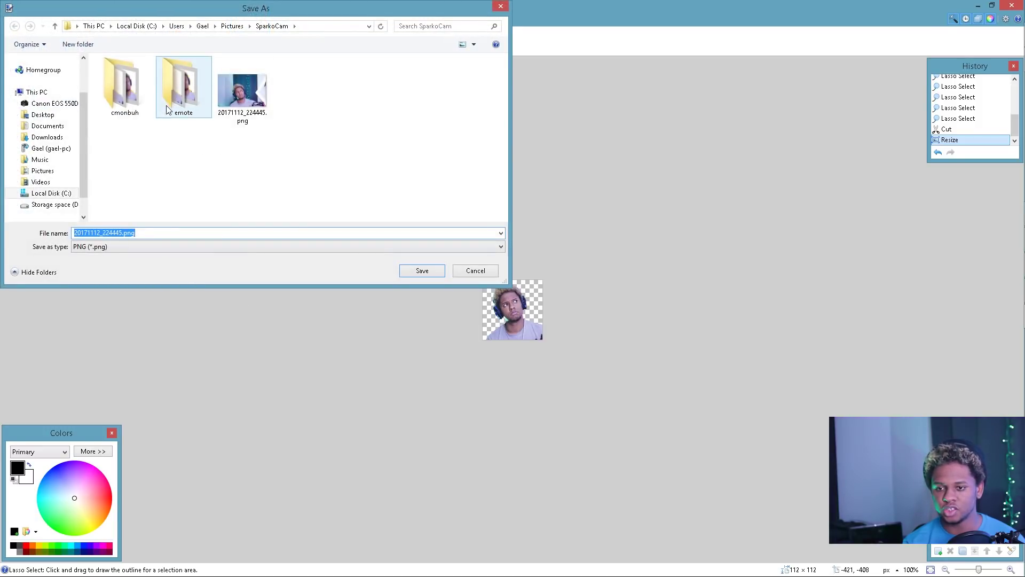
pyautogui.click(88, 46)
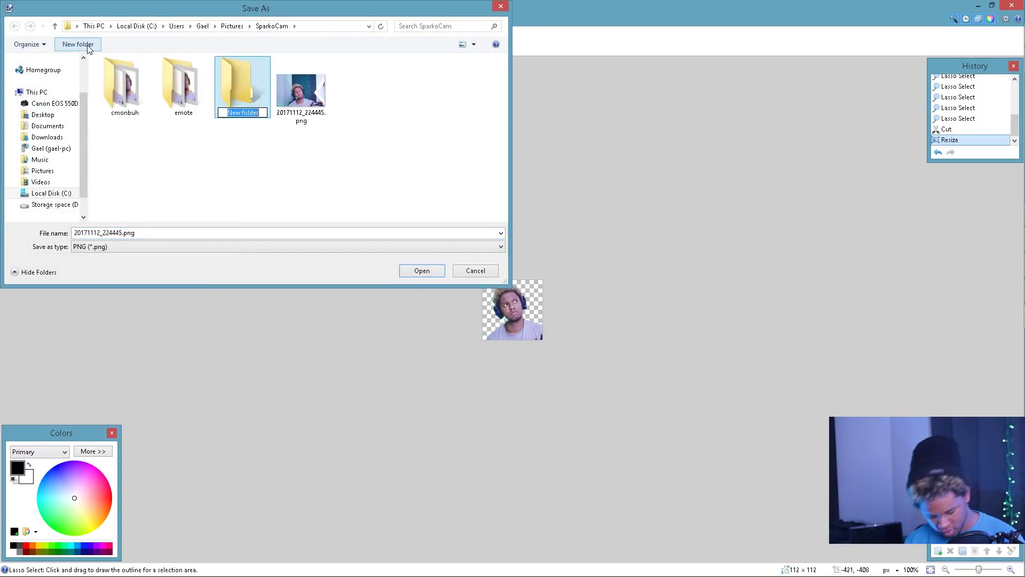
pyautogui.write('emote23')
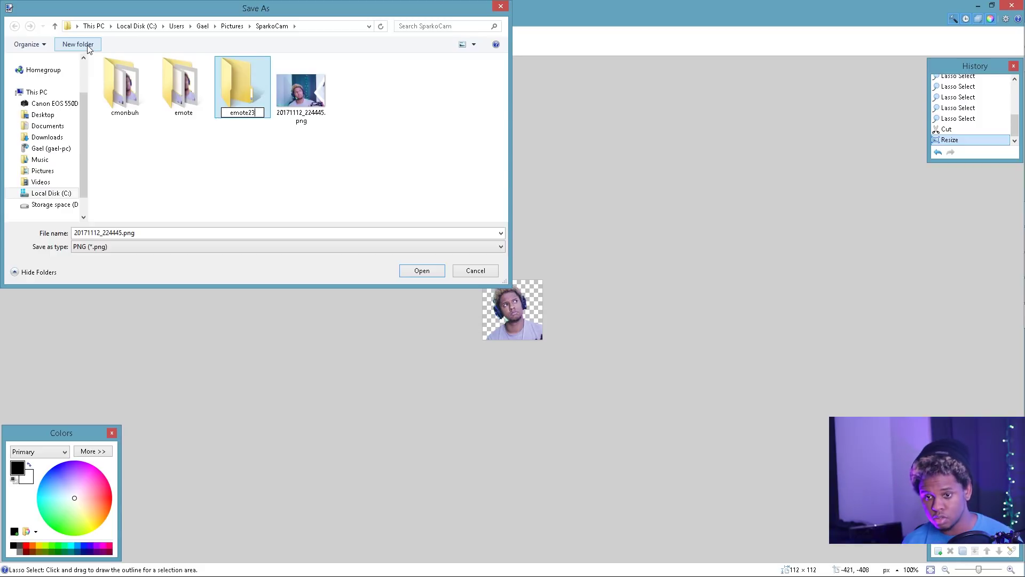
pyautogui.press('Return')
pyautogui.press('Return')
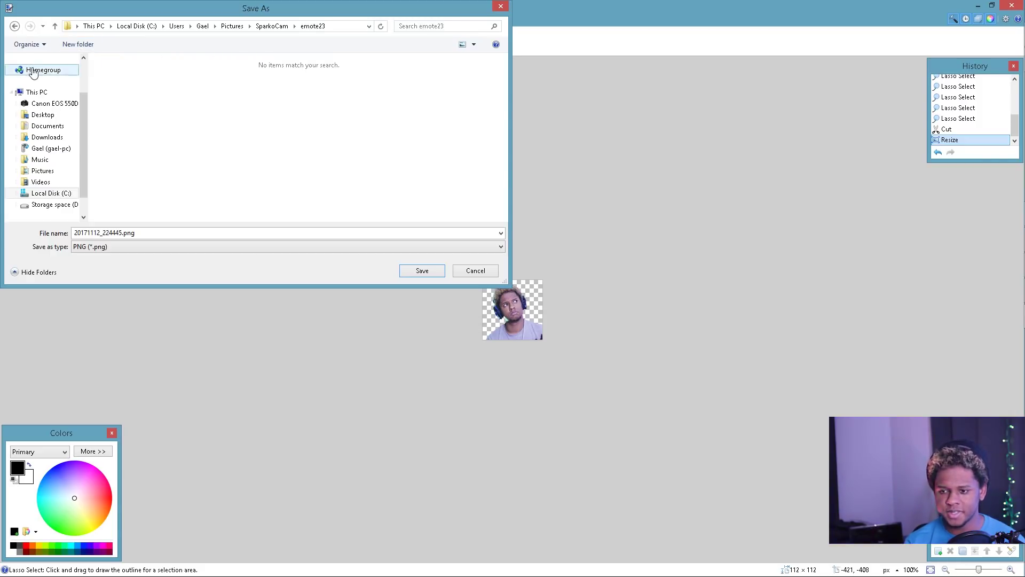
# Save the image in the emote23 folder as the PNG file 112 with the default save configuration
pyautogui.doubleClick(258, 232)
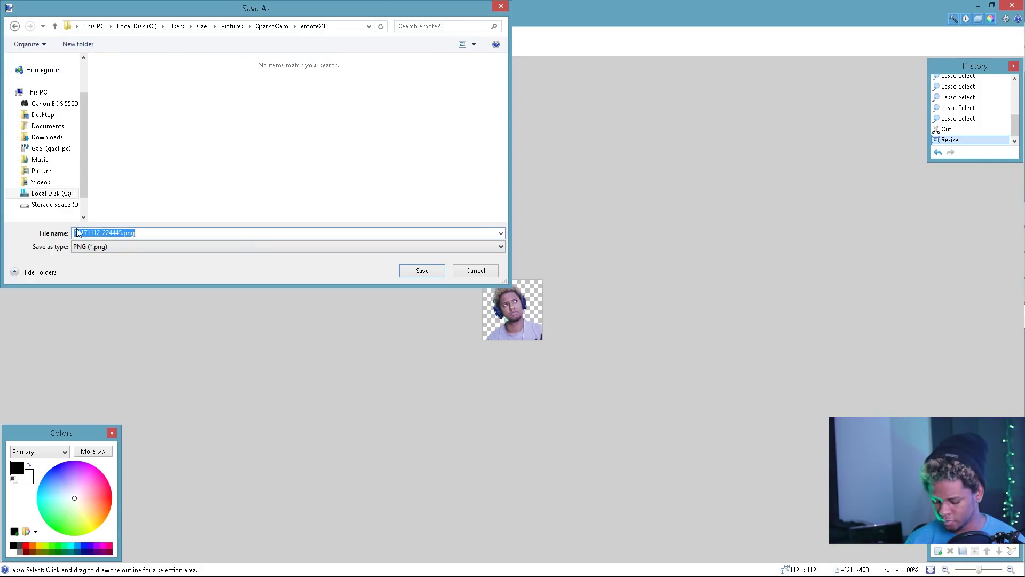
pyautogui.write('112')
pyautogui.press('Return')
pyautogui.press('Return')
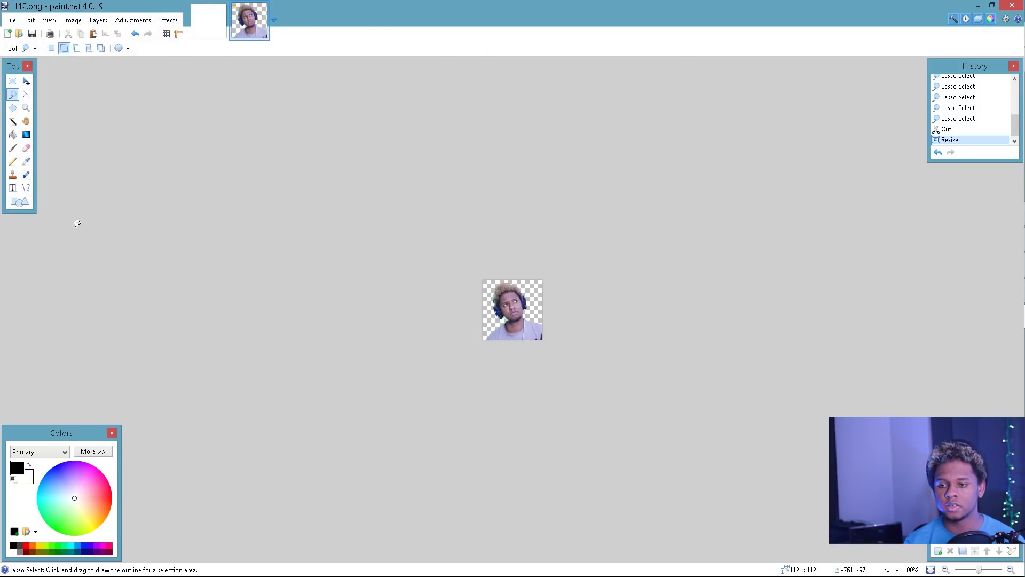
# Resize the emote image to 56 × 56 pixels
pyautogui.click(63, 24)
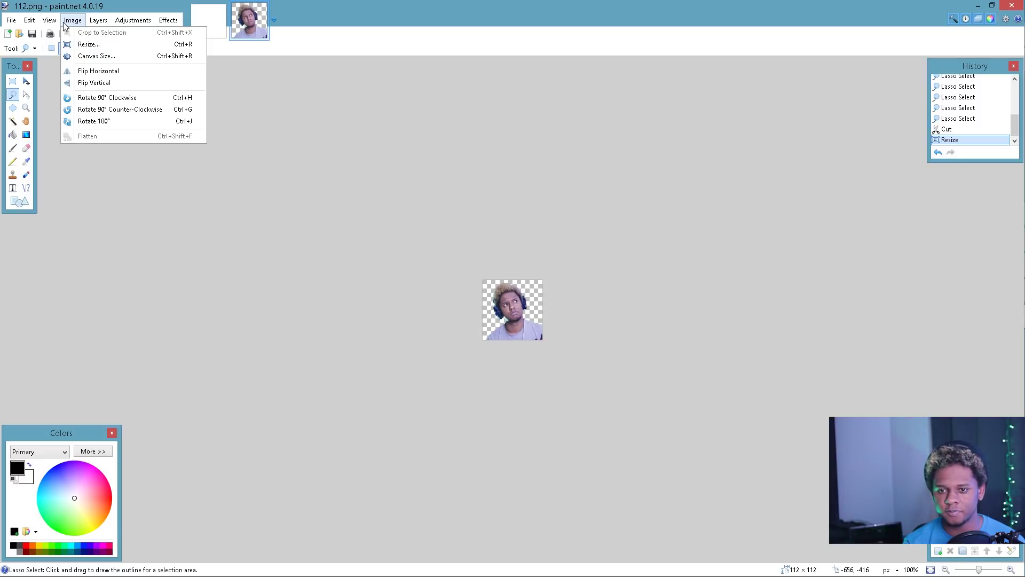
pyautogui.click(89, 45)
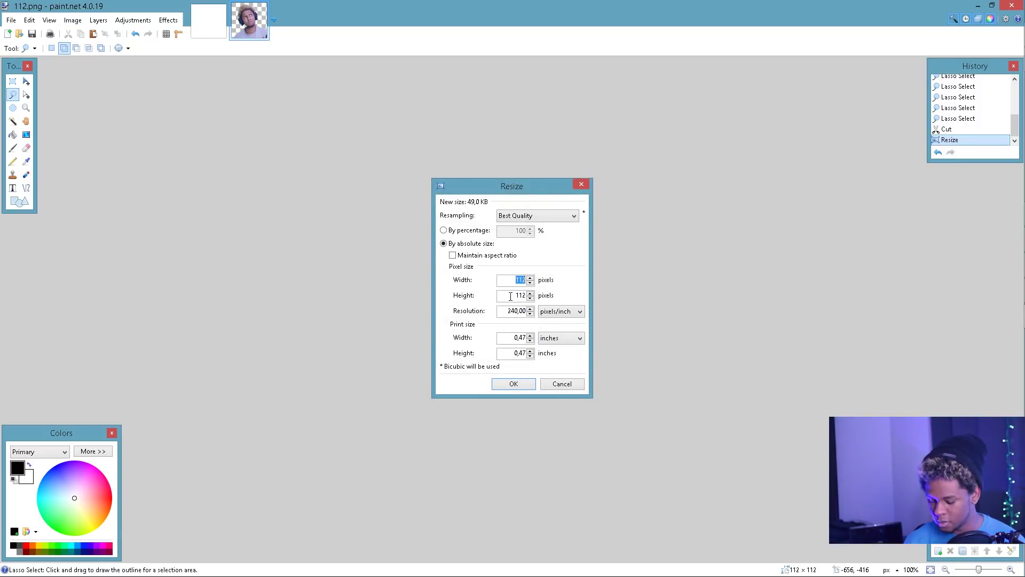
pyautogui.write('56')
pyautogui.press('Tab')
pyautogui.write('56')
pyautogui.click(522, 384)
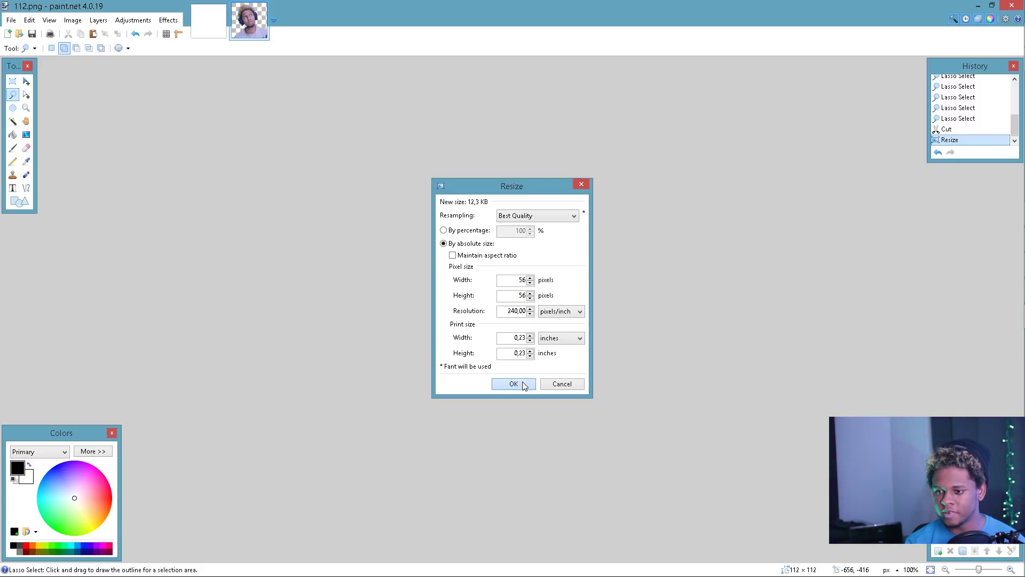
# Save the resized image as a separate PNG named 56 in the emote23 folder, with auto-detected bit depth
pyautogui.click(10, 20)
pyautogui.click(32, 106)
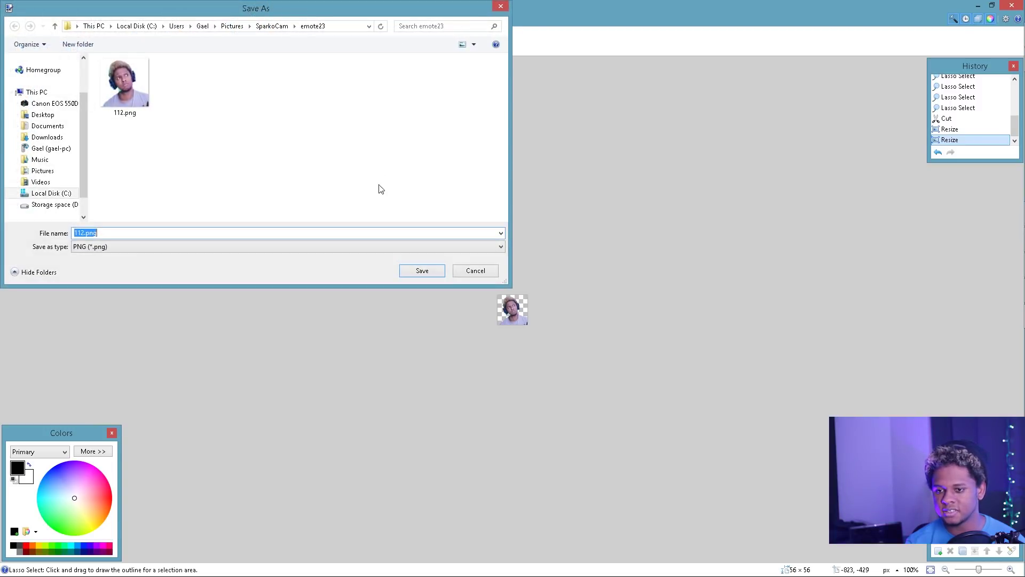
pyautogui.write('56')
pyautogui.press('Return')
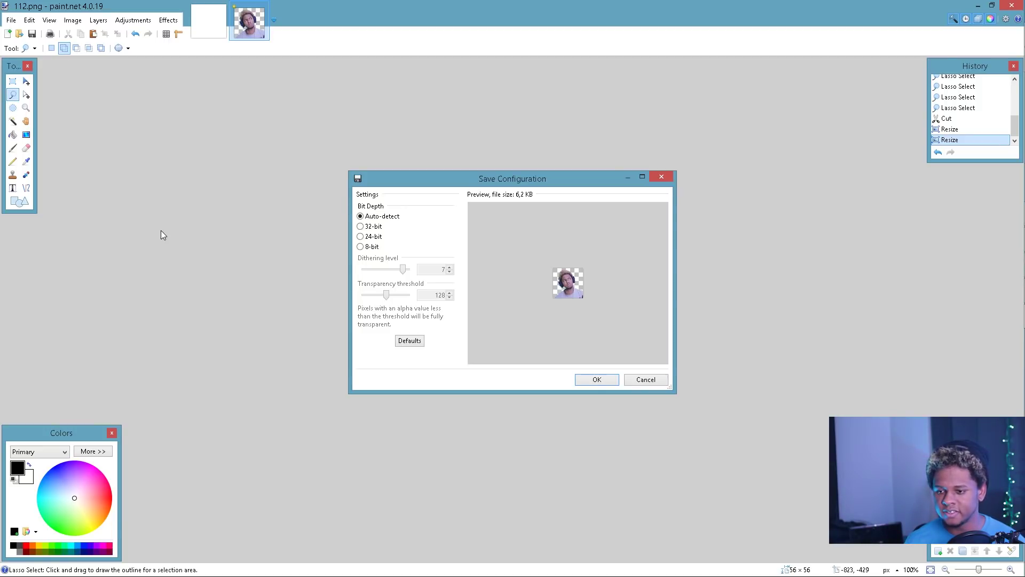
pyautogui.press('Return')
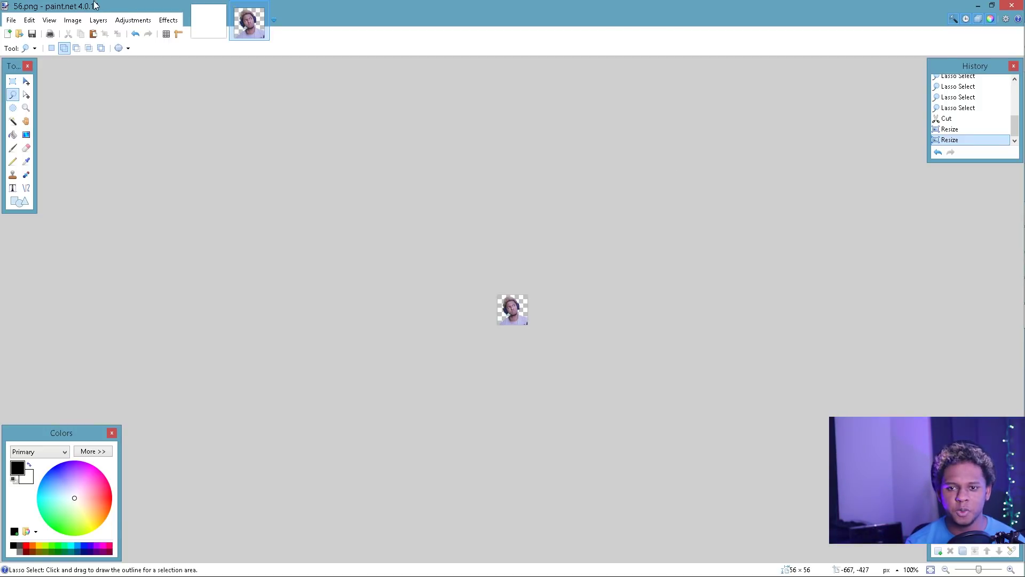
# Resize the emote image to 28 × 28 pixels
pyautogui.click(73, 20)
pyautogui.click(87, 44)
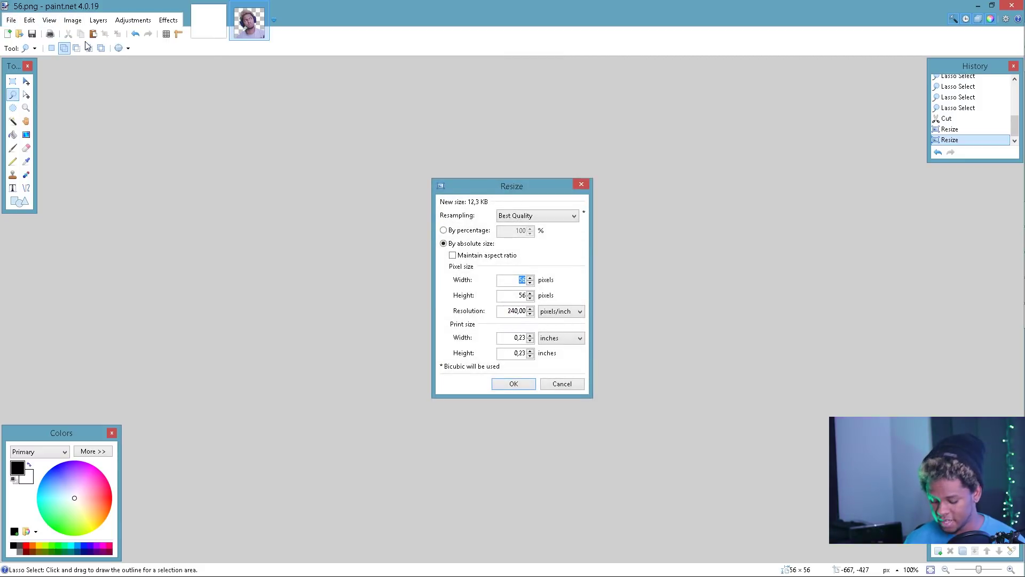
pyautogui.write('28')
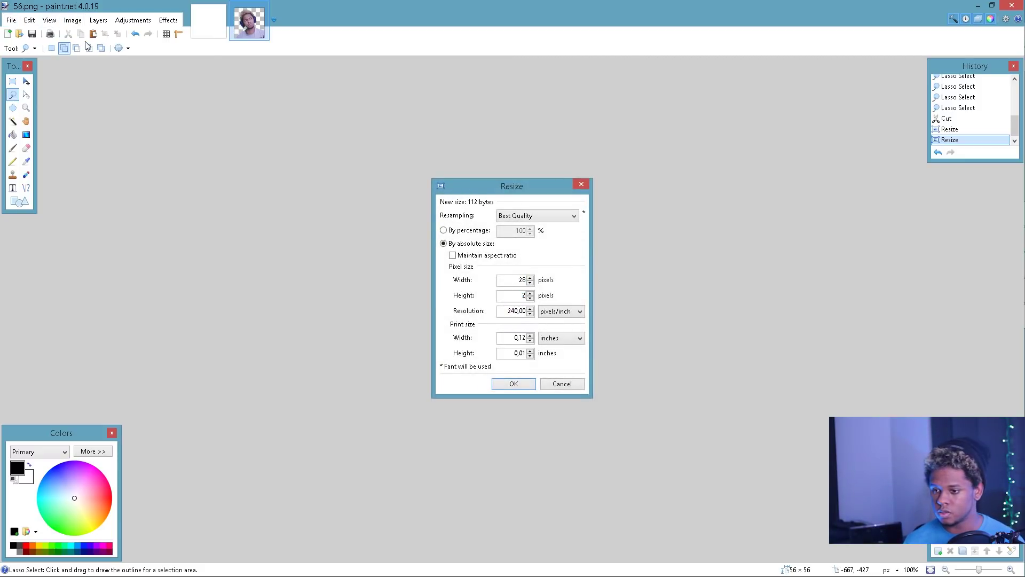
pyautogui.press('Return')
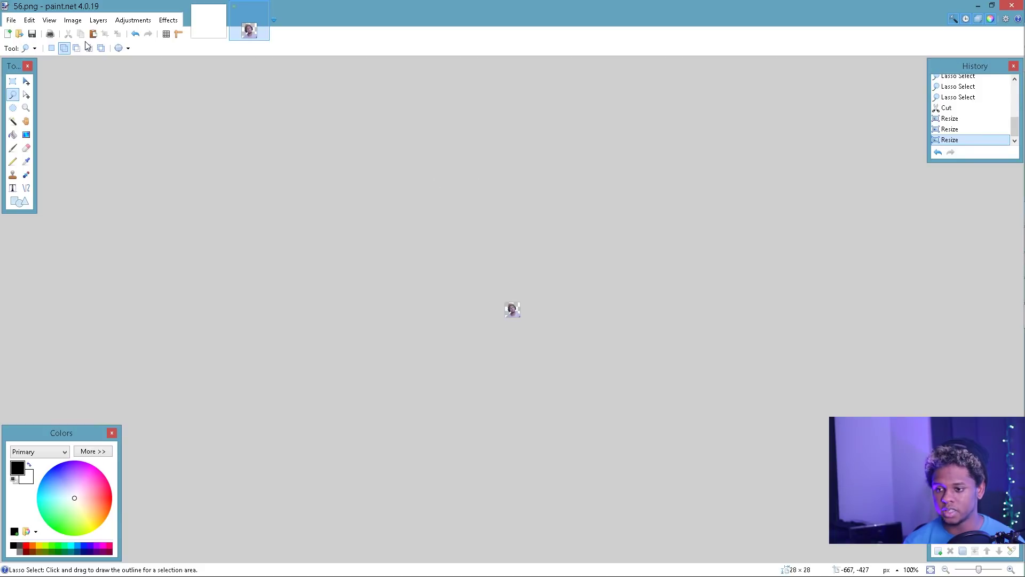
# Save the smallest emote as a separate PNG named 28 in the emote23 folder, with auto-detected bit depth
pyautogui.click(11, 19)
pyautogui.click(32, 105)
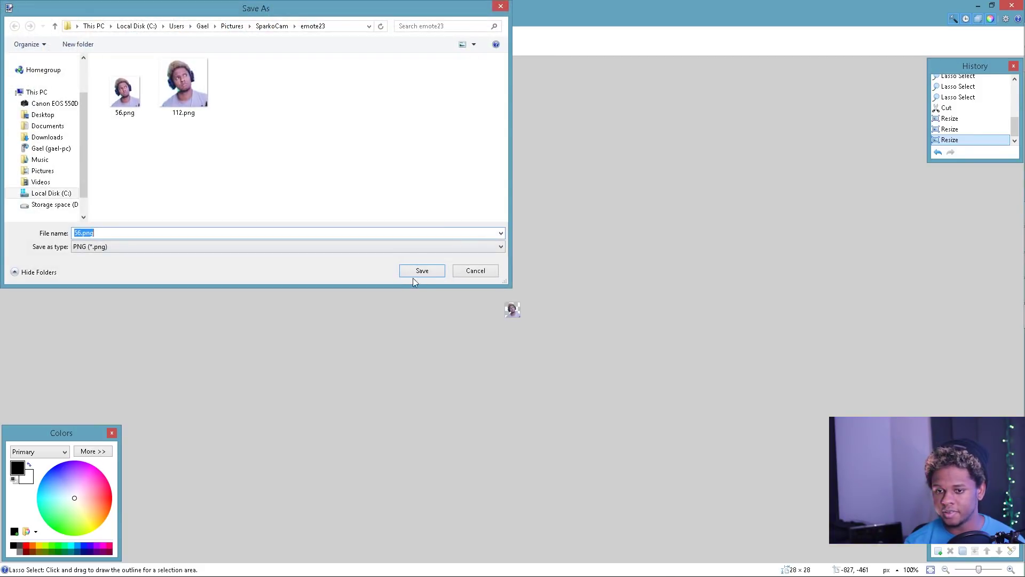
pyautogui.write('28')
pyautogui.press('Return')
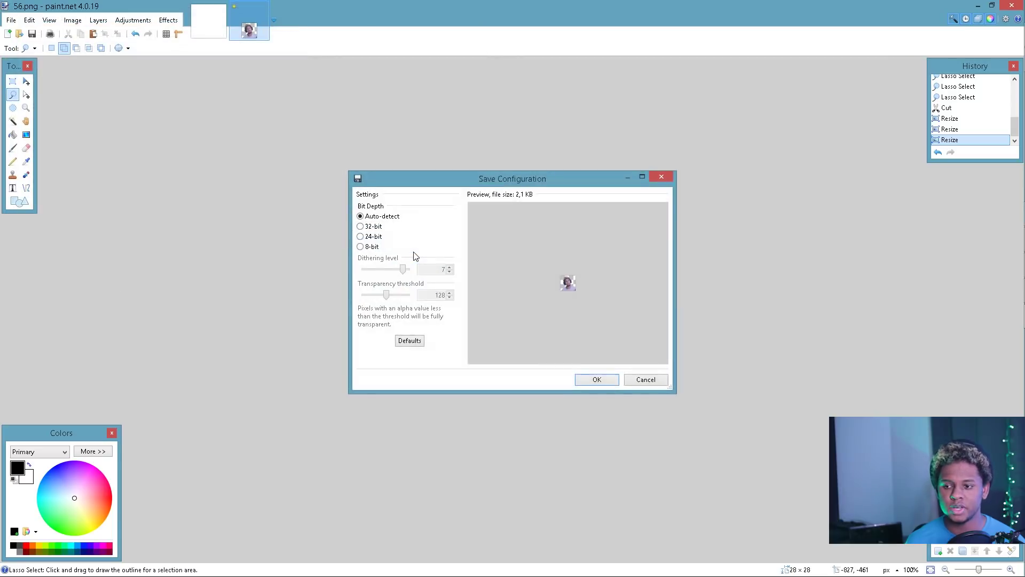
pyautogui.press('Return')
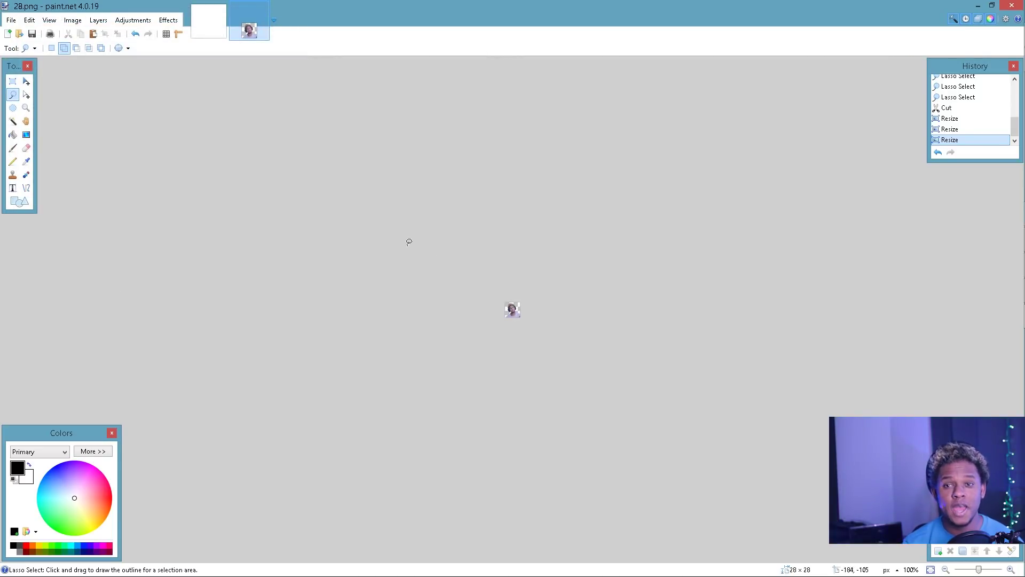